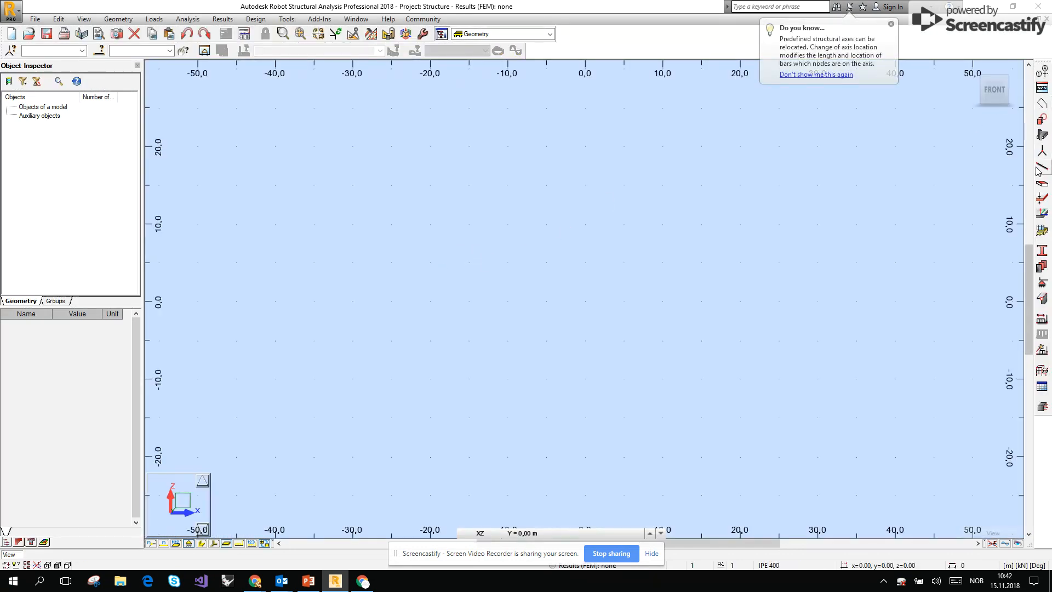
# Define Cartesian structural axes in the X direction at positions 0, 5, 10 and 15 m.
pyautogui.click(1041, 72)
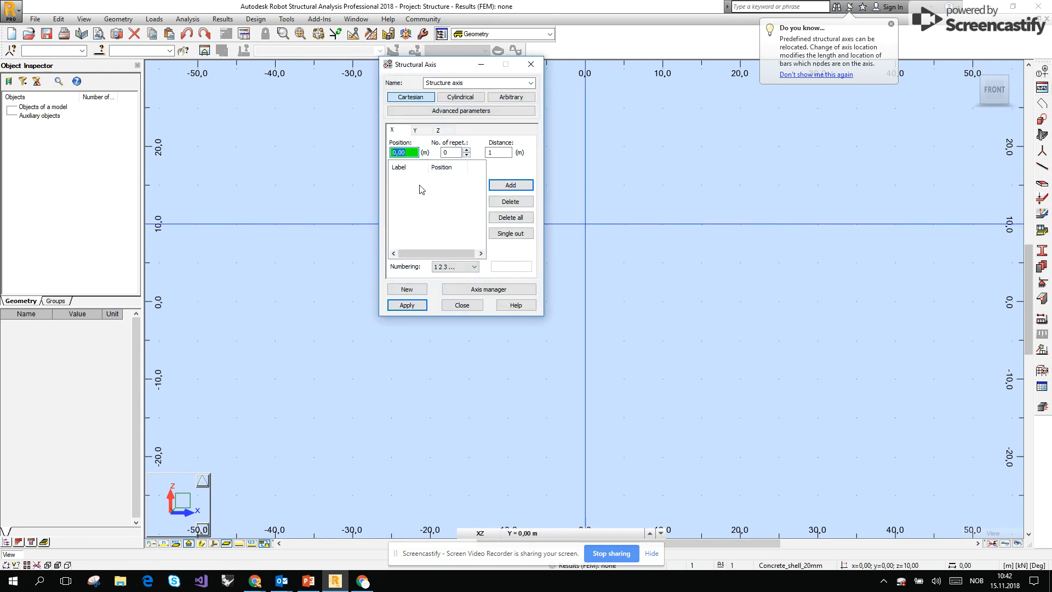
pyautogui.click(508, 186)
pyautogui.write('5')
pyautogui.click(507, 186)
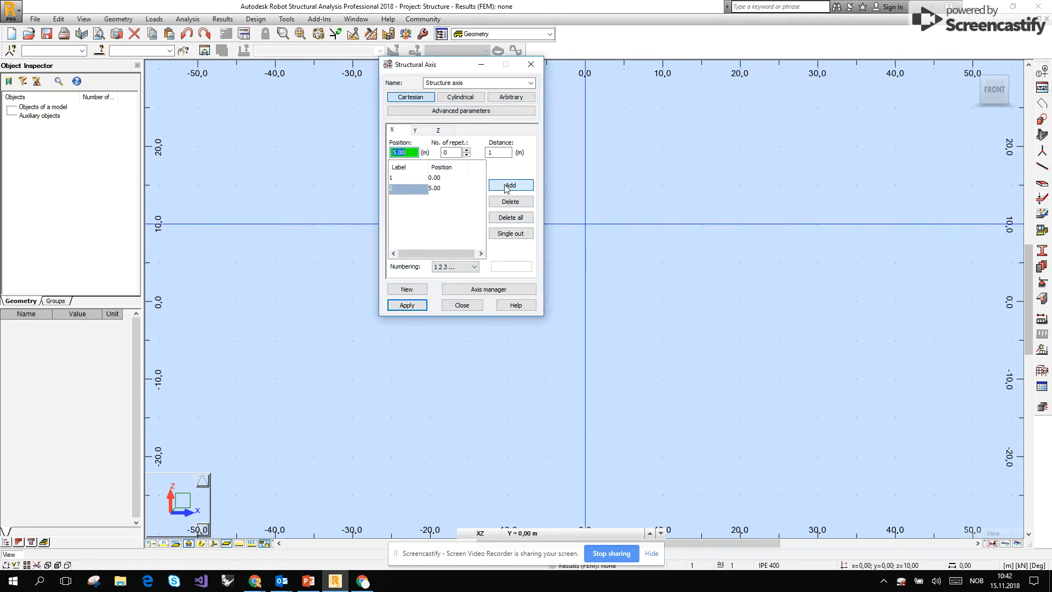
pyautogui.click(507, 186)
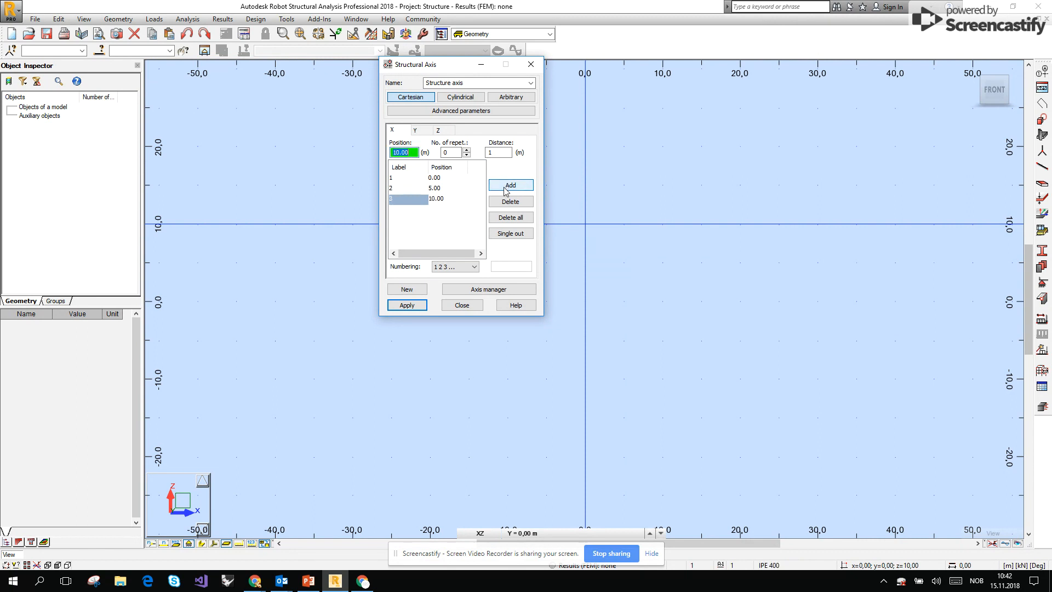
pyautogui.write('15')
pyautogui.click(507, 186)
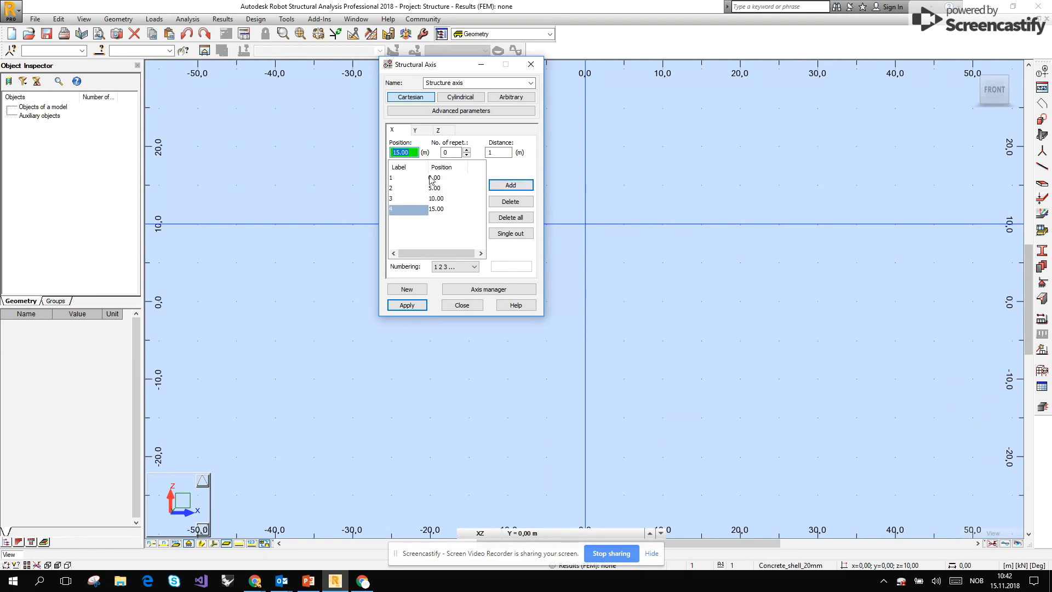
# Add Y-direction structural axes at positions 0, 2 and 4 m.
pyautogui.click(425, 131)
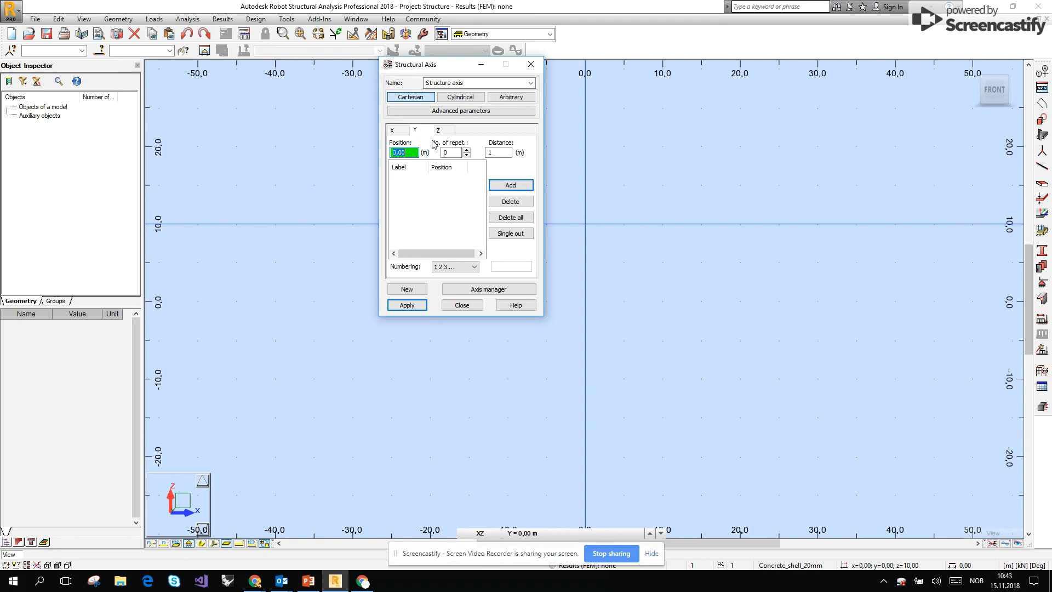
pyautogui.click(510, 186)
pyautogui.write('2')
pyautogui.click(515, 187)
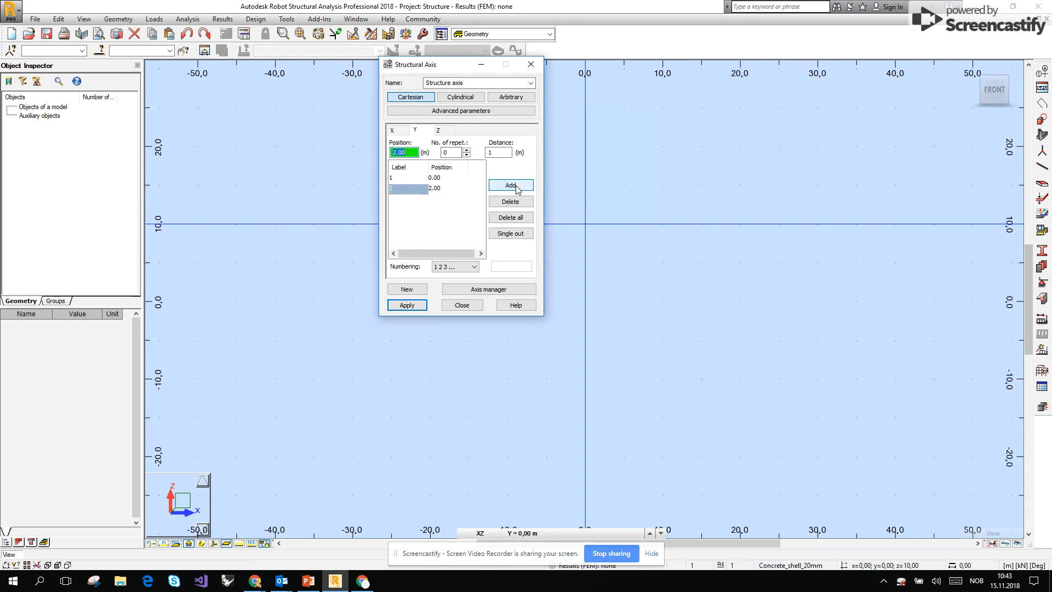
pyautogui.click(511, 185)
# Add Z-direction structural axes at 0 and 5 m and apply the complete axis grid.
pyautogui.click(437, 131)
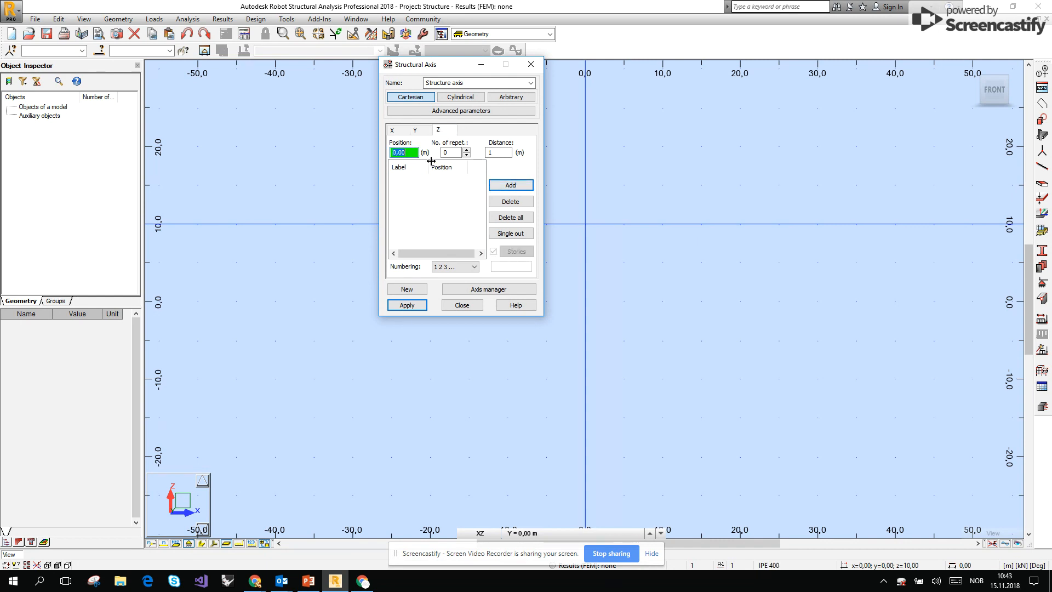
pyautogui.click(519, 186)
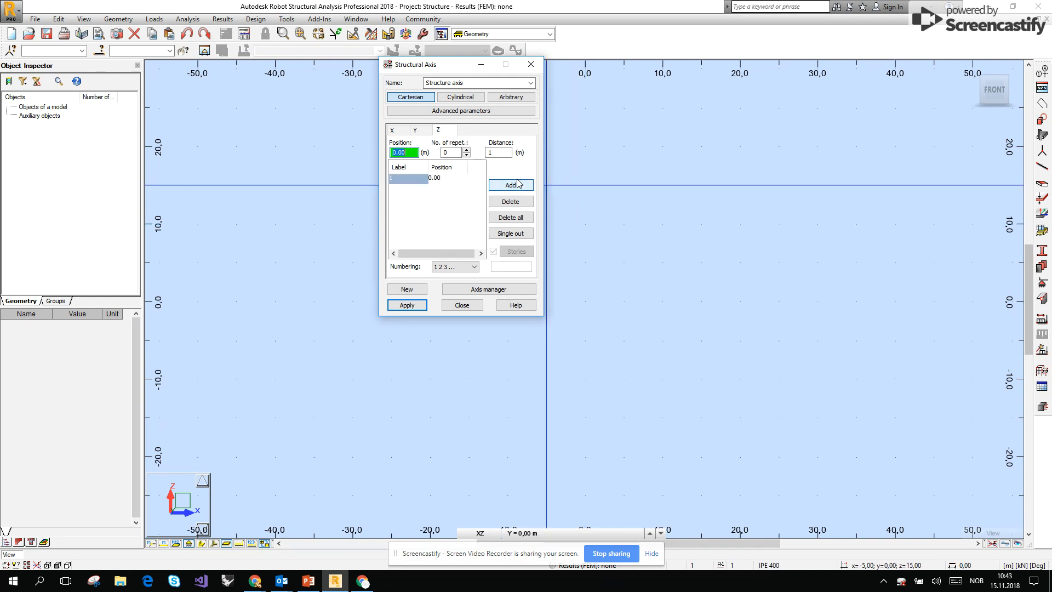
pyautogui.click(518, 185)
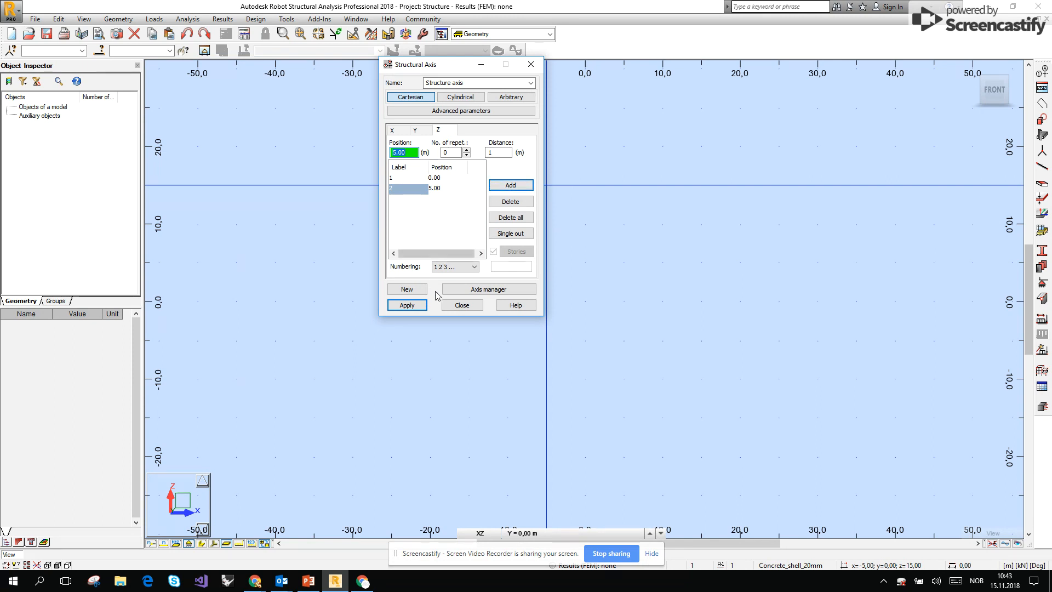
pyautogui.click(416, 310)
pyautogui.click(452, 305)
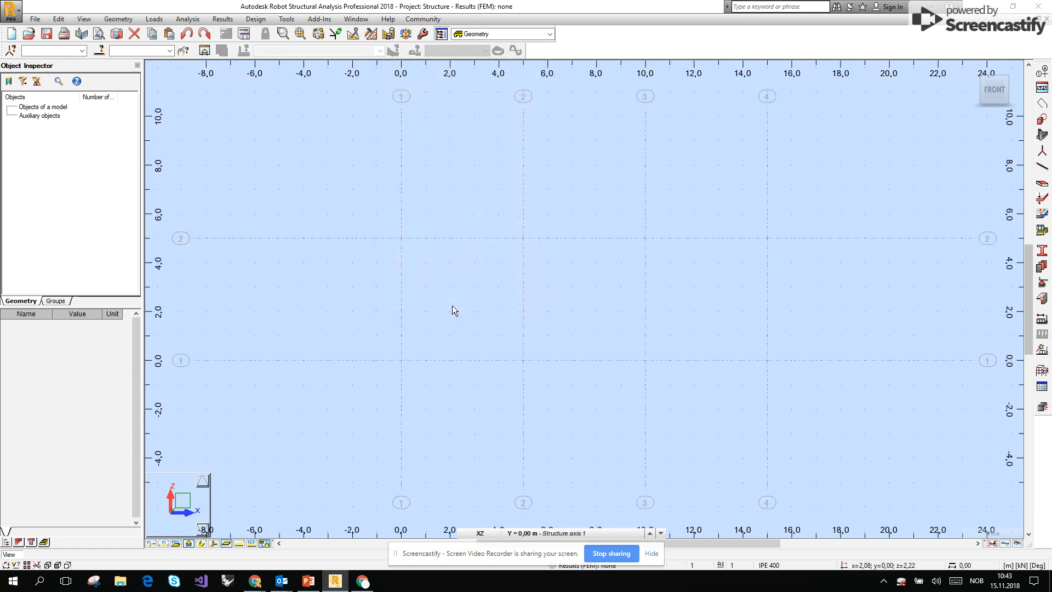
# Draw the truss outline with IPE 400 bars through (0, 0), (5, 5), (15, 5) and (15, 0) in the XZ plane, closing it at the origin.
pyautogui.click(1041, 166)
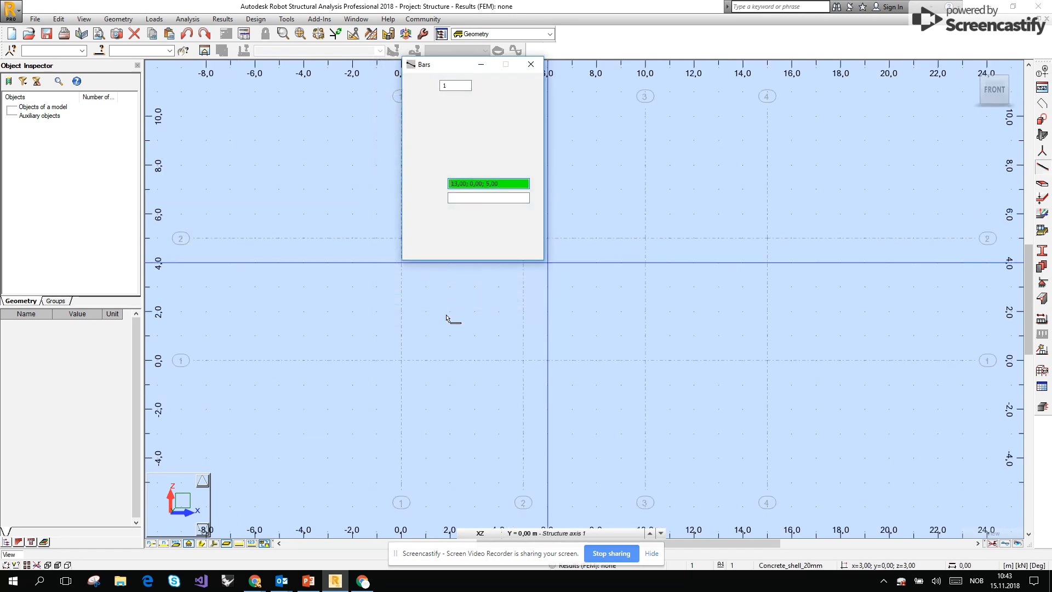
pyautogui.moveTo(439, 64); pyautogui.dragTo(235, 79)
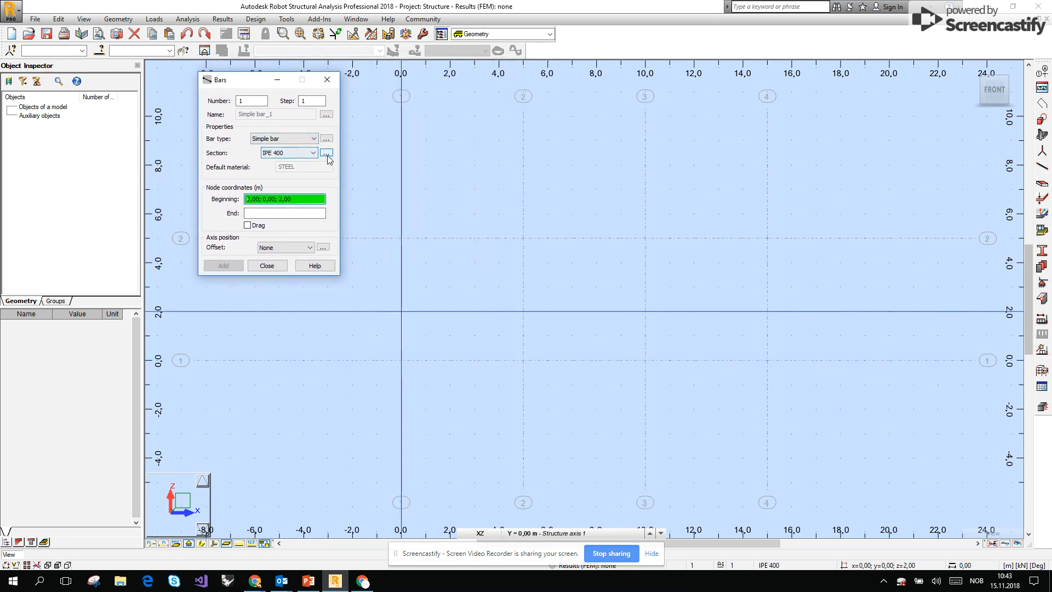
pyautogui.click(401, 360)
pyautogui.click(522, 252)
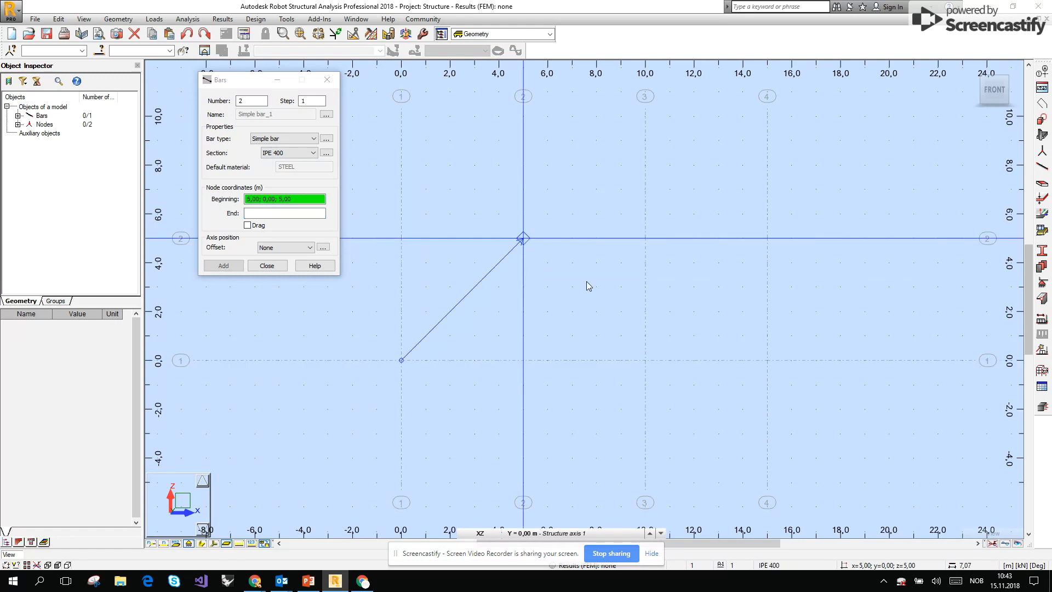
pyautogui.click(263, 226)
pyautogui.click(767, 238)
pyautogui.click(761, 359)
pyautogui.click(401, 360)
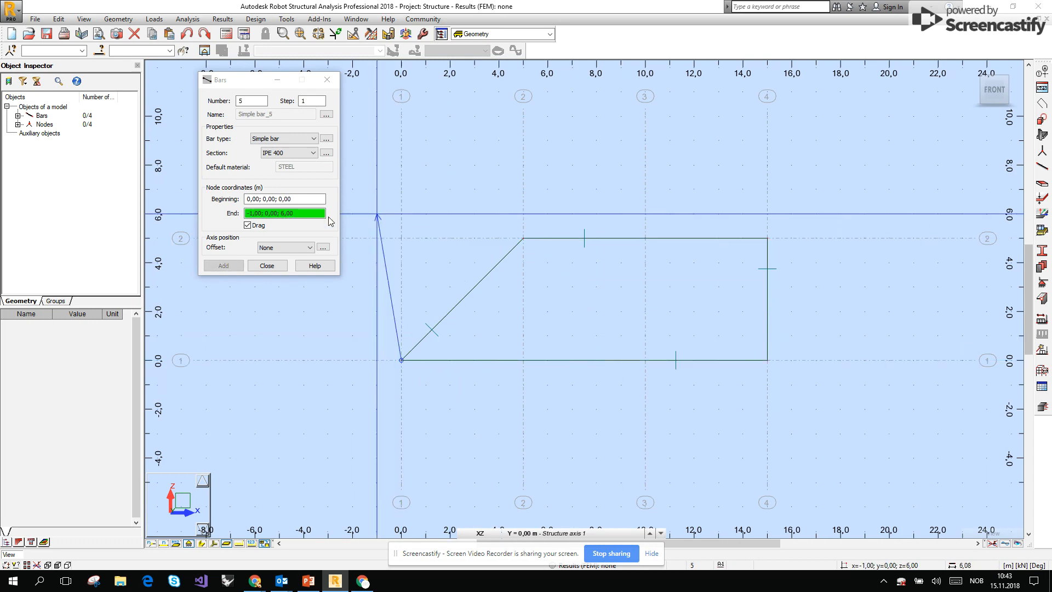
# Turn off continuous bar drawing and add vertical bars between the top and bottom chords at X = 5 and X = 10 m.
pyautogui.click(247, 225)
pyautogui.click(523, 238)
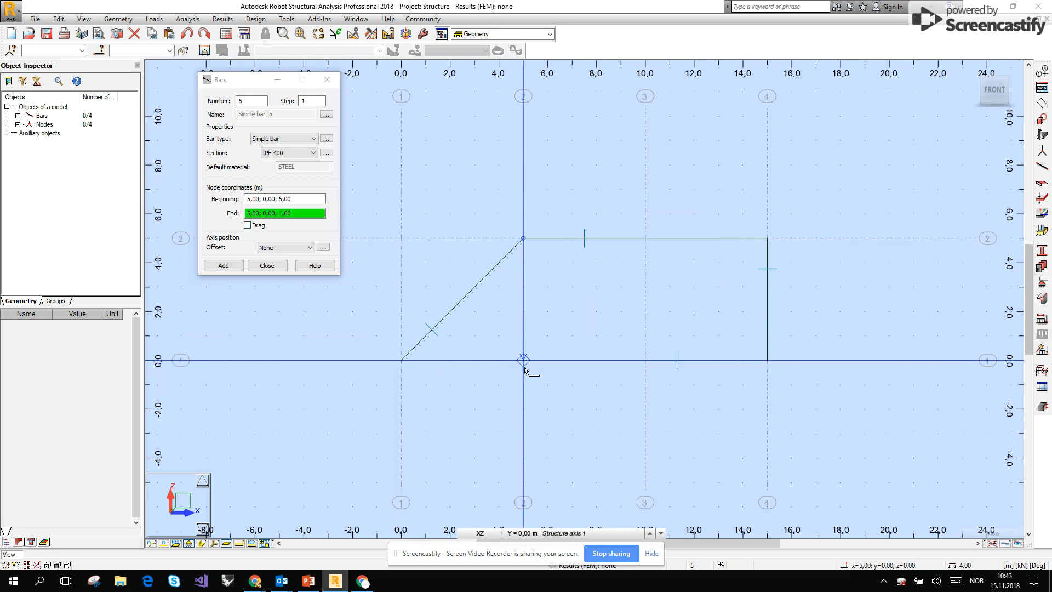
pyautogui.click(523, 360)
pyautogui.click(645, 238)
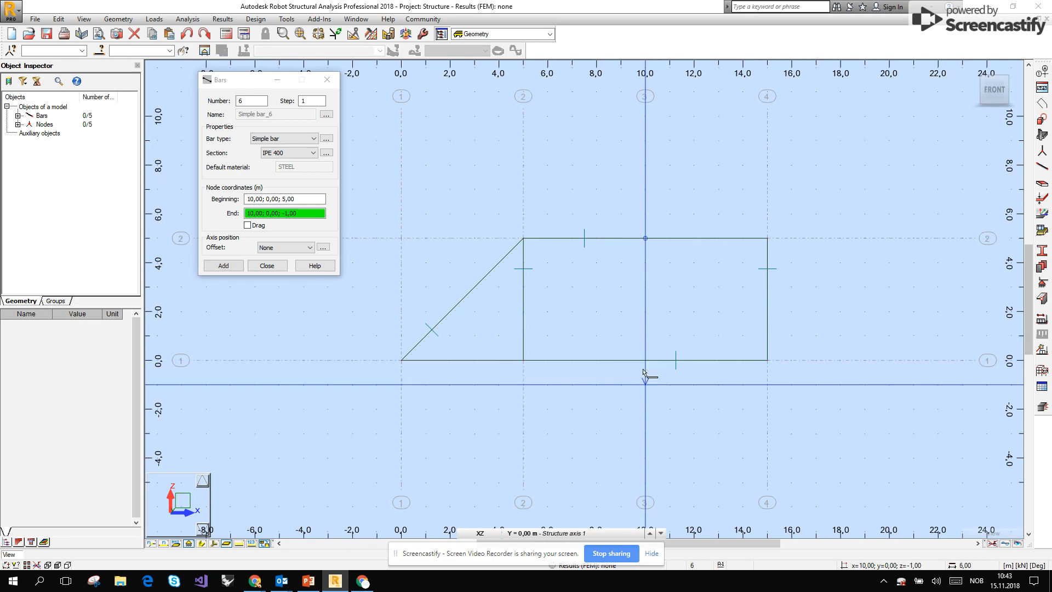
pyautogui.click(645, 360)
# Add diagonal bars rising from the bottom chord at X = 5 and 10 m to the top chord at X = 10 and 15 m.
pyautogui.click(523, 359)
pyautogui.click(645, 237)
pyautogui.click(645, 360)
pyautogui.click(767, 238)
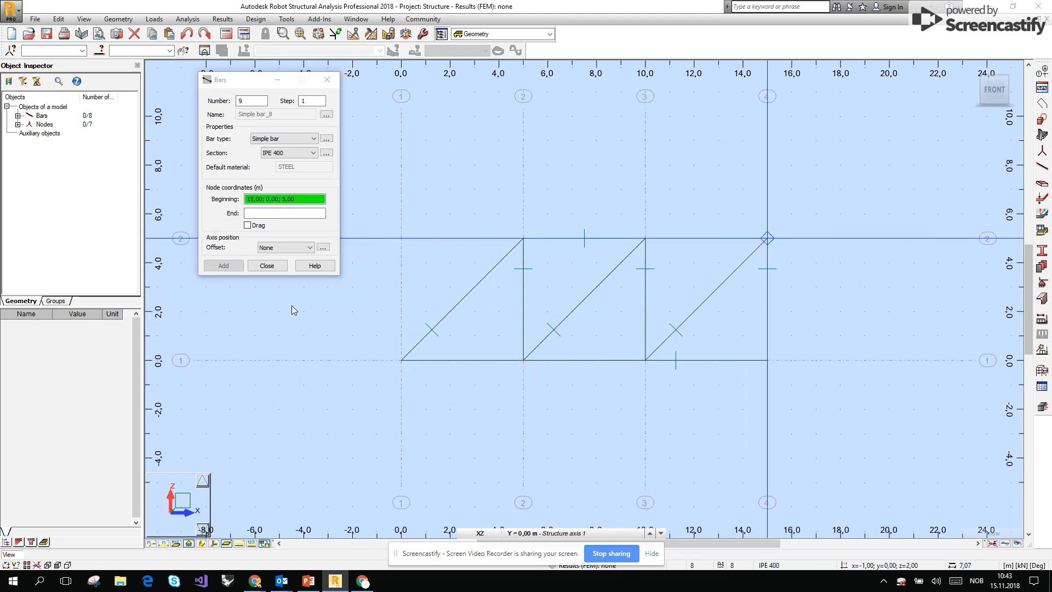
pyautogui.click(267, 265)
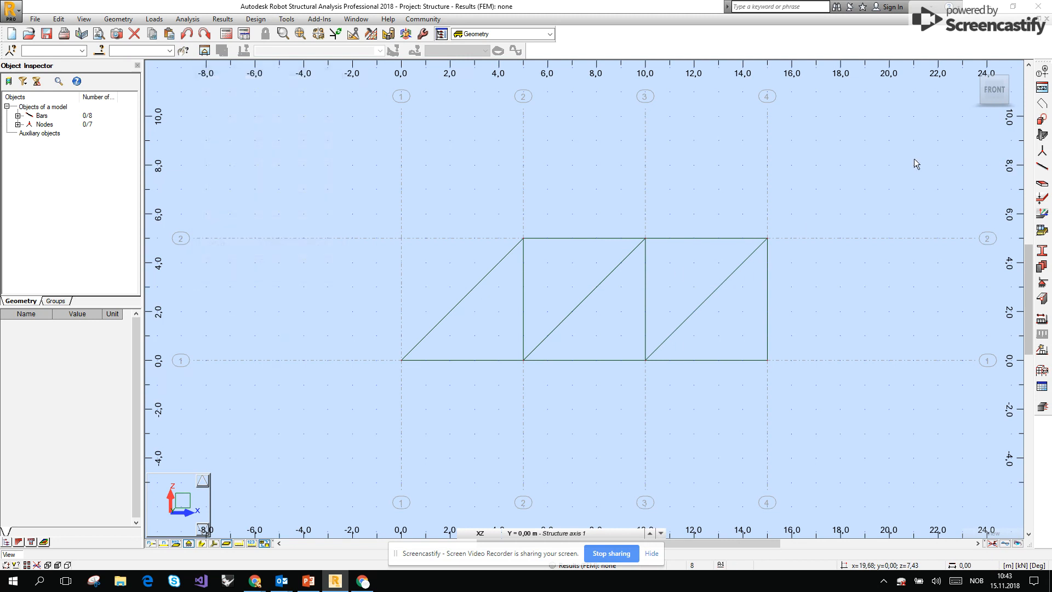
# Switch to the 3D view and copy the whole truss 4 m along the Y axis.
pyautogui.click(981, 78)
pyautogui.moveTo(481, 137); pyautogui.dragTo(850, 521)
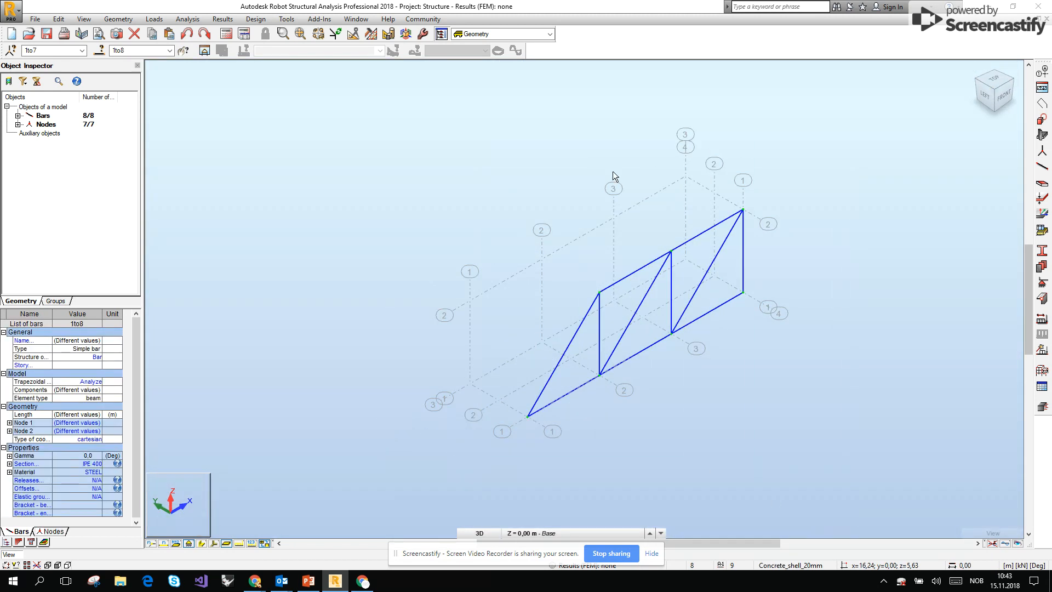
pyautogui.click(57, 19)
pyautogui.moveTo(83, 156)
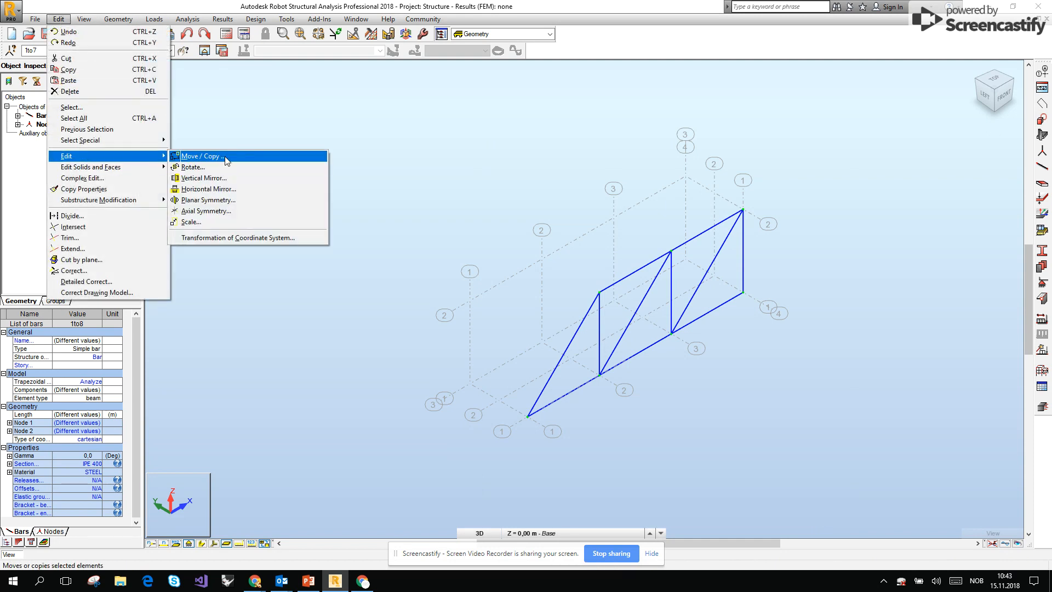
pyautogui.click(200, 156)
pyautogui.click(526, 416)
pyautogui.click(470, 383)
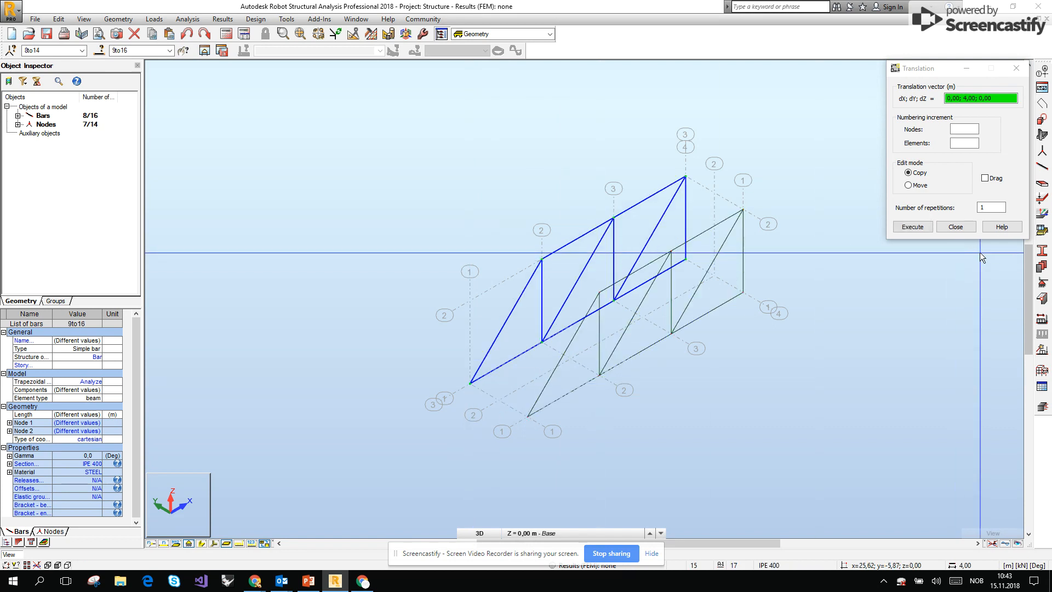
pyautogui.click(956, 227)
pyautogui.click(916, 144)
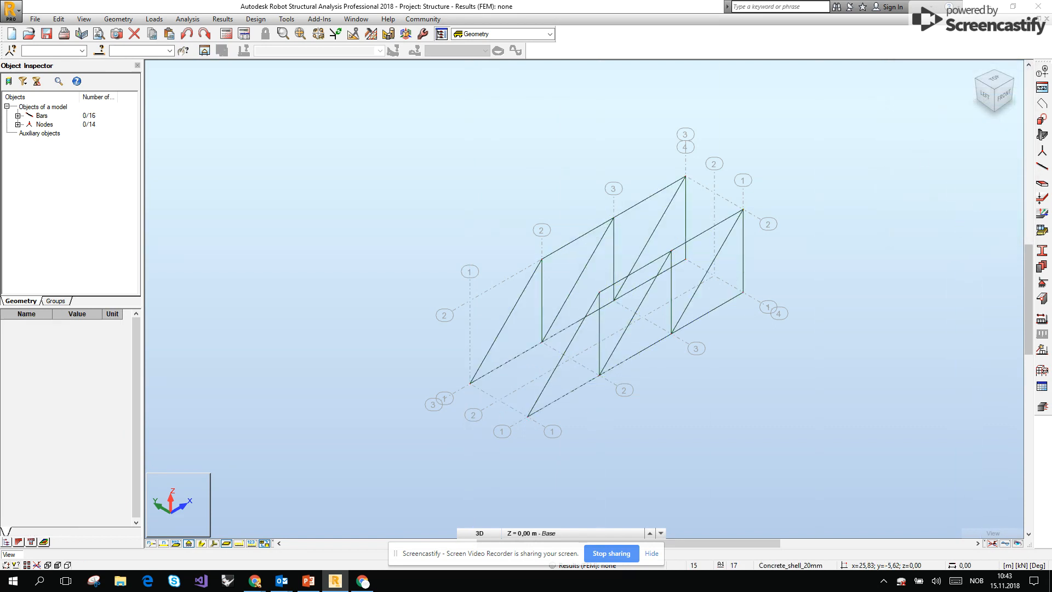
# Connect the bottom chords of the two trusses with IPE 400 cross bars at X = 0, 5, 10 and 15 m.
pyautogui.click(1042, 166)
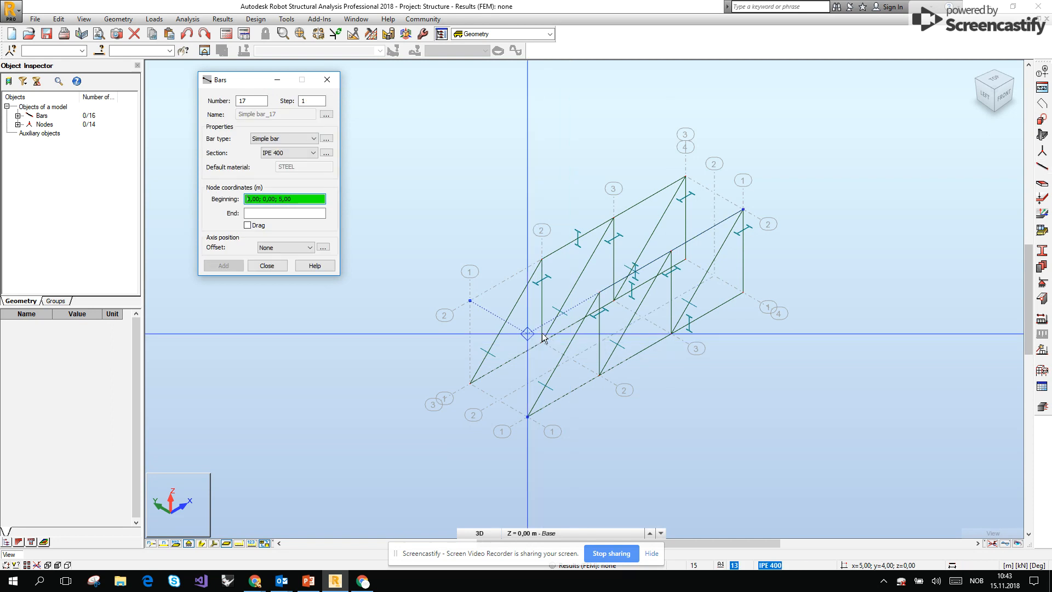
pyautogui.click(541, 339)
pyautogui.click(599, 375)
pyautogui.click(626, 302)
pyautogui.click(671, 332)
pyautogui.click(470, 384)
pyautogui.click(528, 417)
pyautogui.click(686, 259)
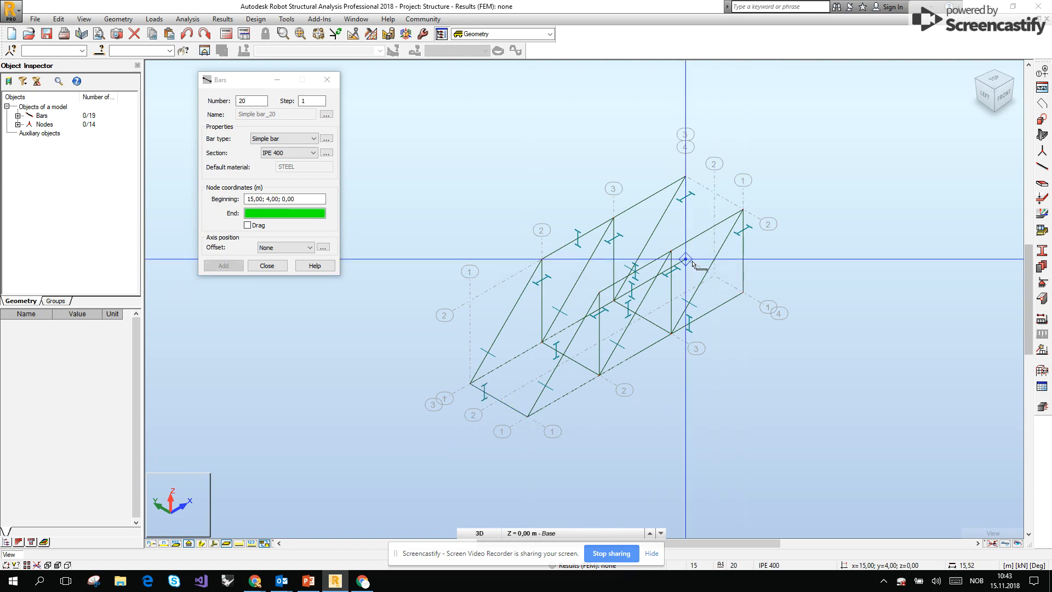
pyautogui.click(743, 292)
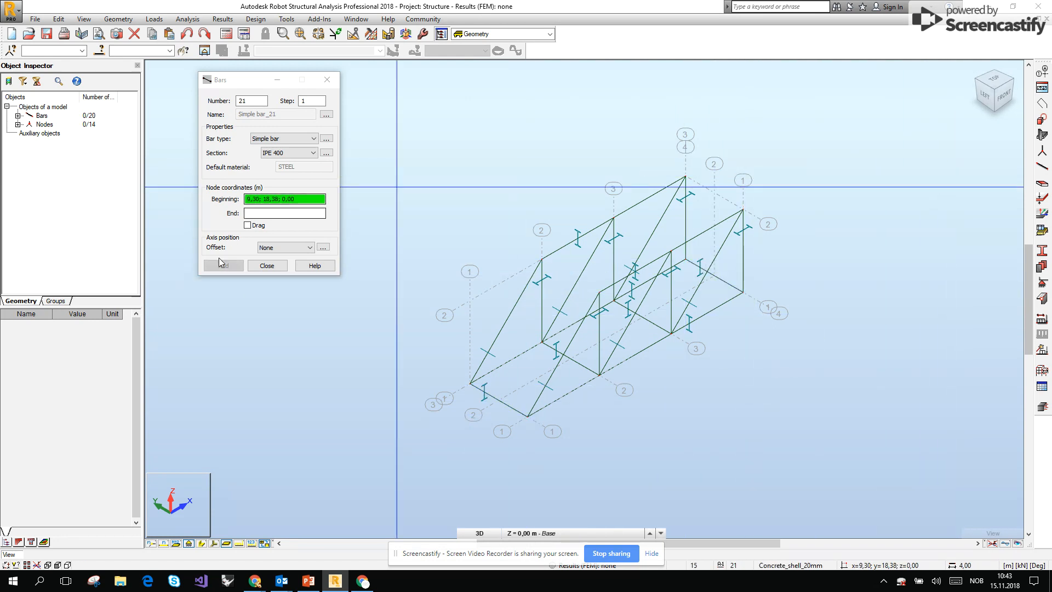
pyautogui.click(257, 267)
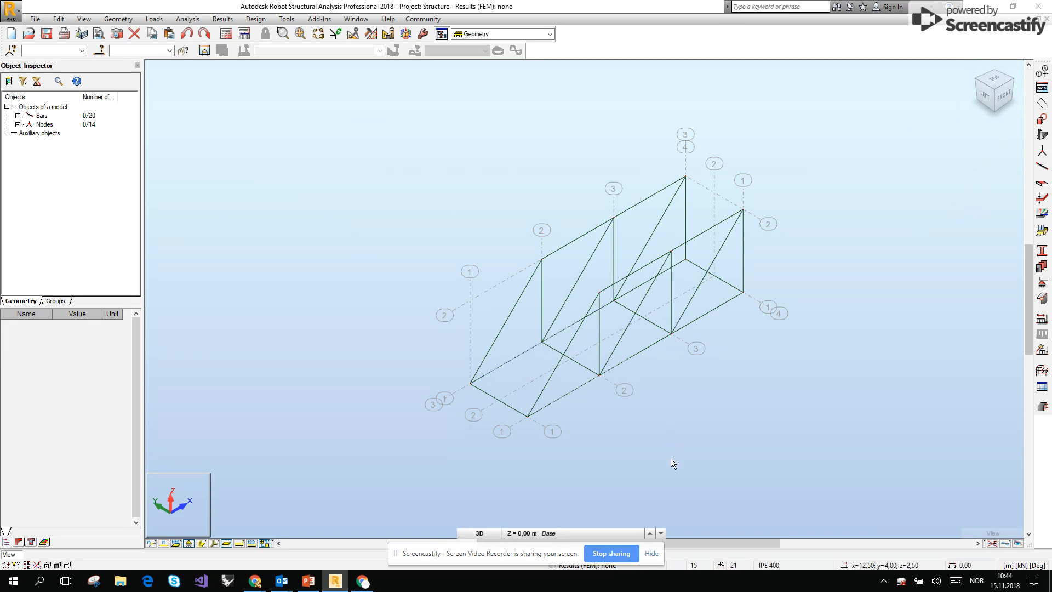
# Mirror a copy of all bars except the verticals and cross bar at X = 15 m about the YZ plane at that end.
pyautogui.moveTo(358, 188); pyautogui.dragTo(373, 165)
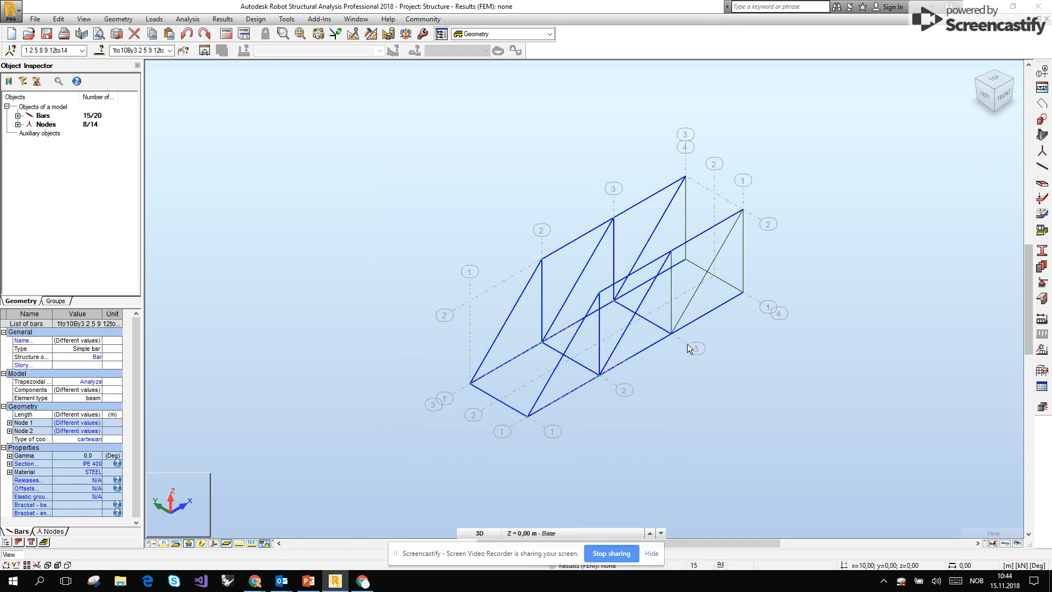
pyautogui.keyDown('ctrl'); pyautogui.moveTo(694, 343); pyautogui.dragTo(655, 297); pyautogui.keyUp('ctrl')
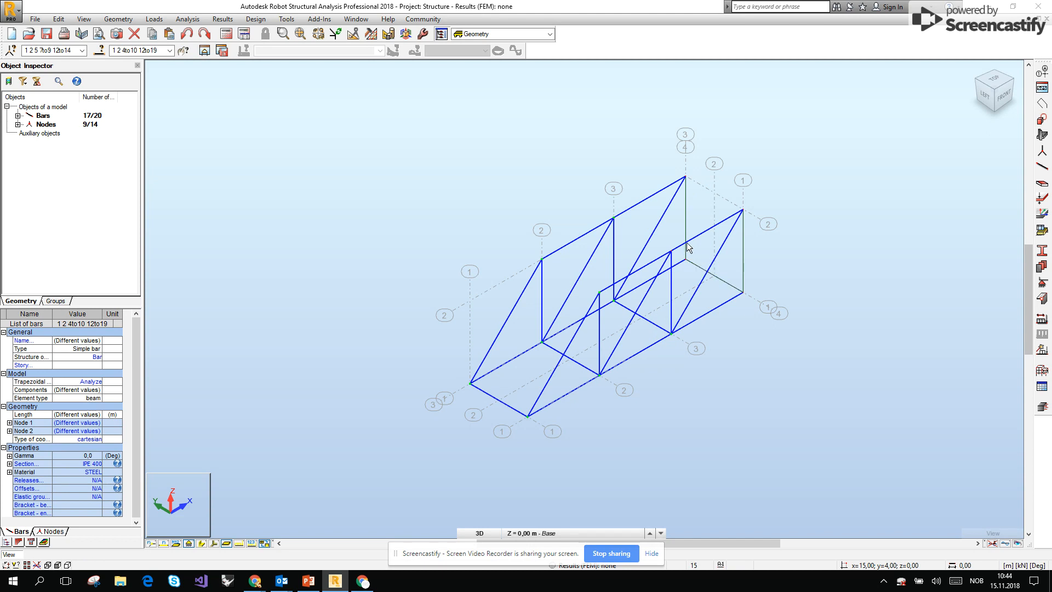
pyautogui.click(58, 19)
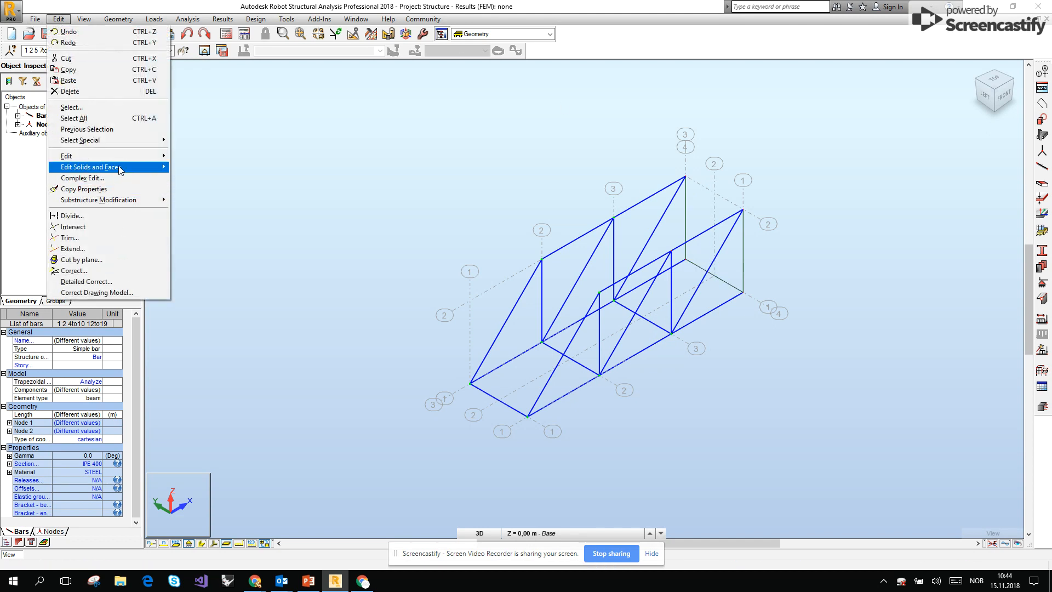
pyautogui.moveTo(119, 159)
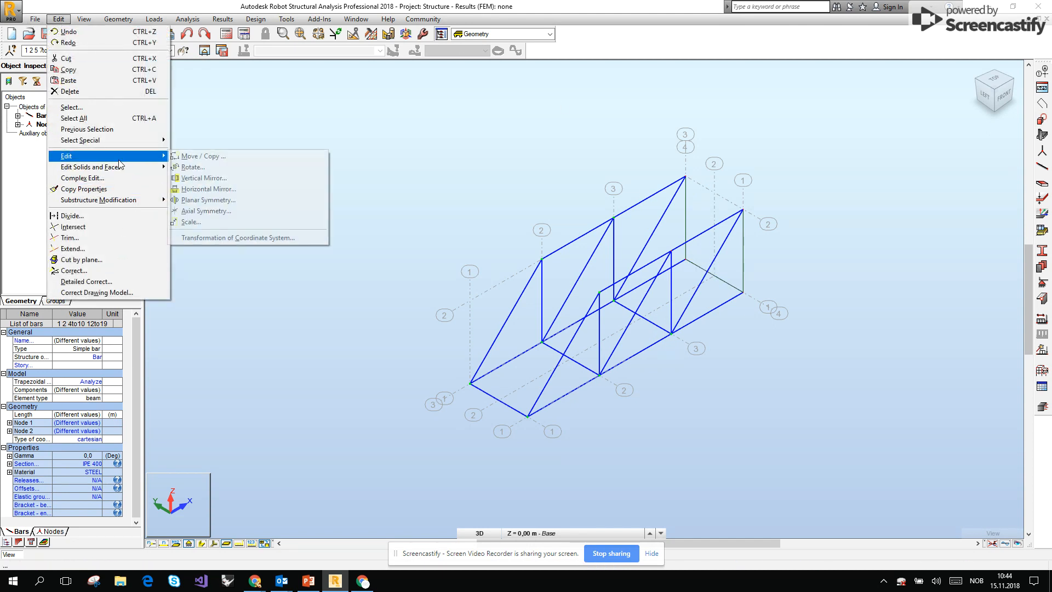
pyautogui.click(209, 181)
pyautogui.click(913, 202)
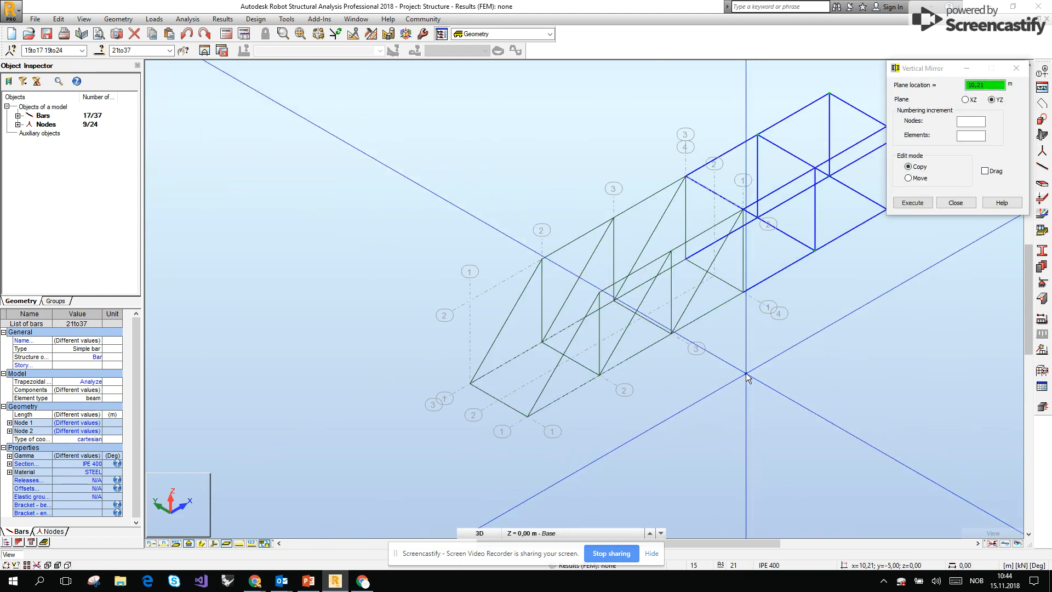
pyautogui.click(955, 203)
pyautogui.click(874, 267)
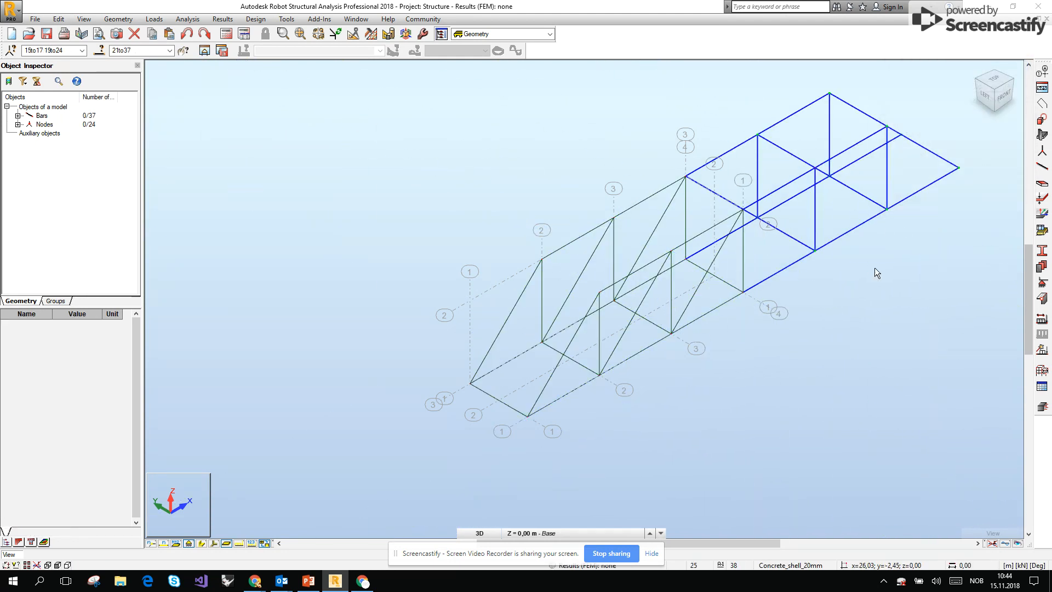
# Assign pinned nodal supports to the four bottom corner nodes at both ends of the bridge.
pyautogui.keyDown('shift'); pyautogui.moveTo(826, 245); pyautogui.dragTo(688, 188, button='middle'); pyautogui.keyUp('shift')
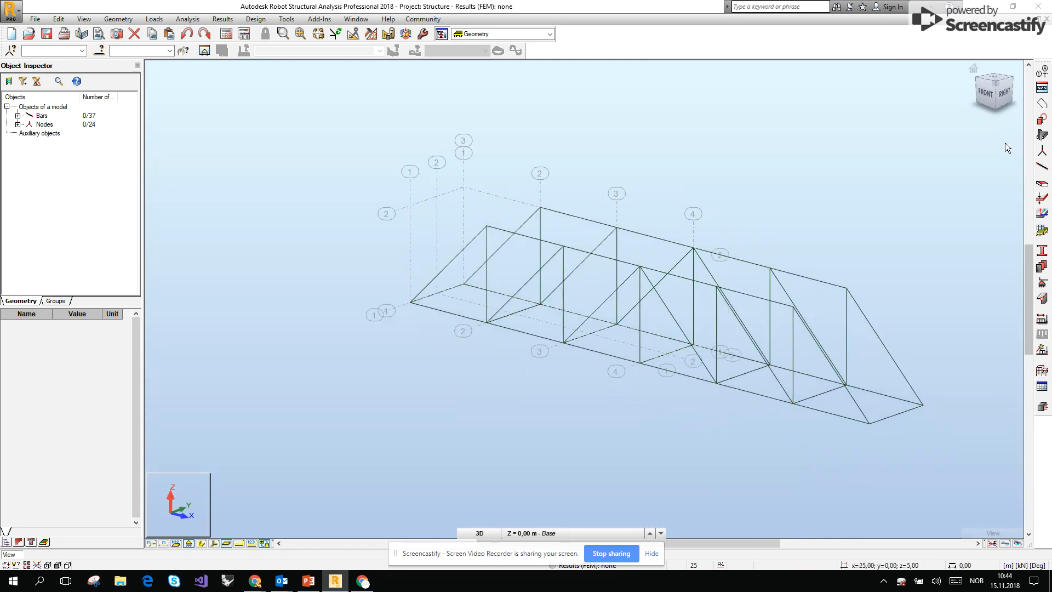
pyautogui.click(1042, 284)
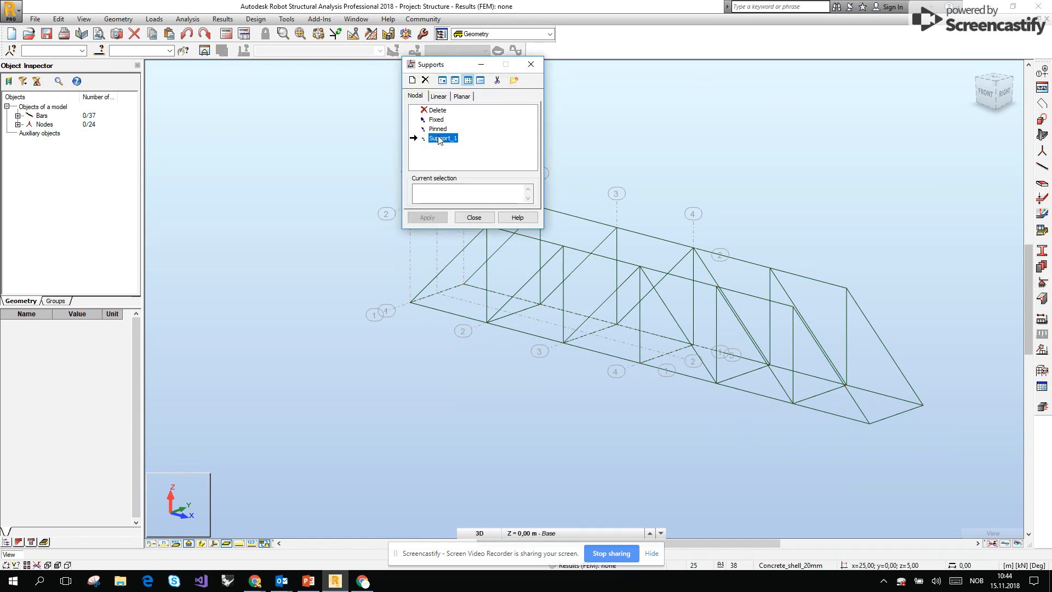
pyautogui.click(410, 302)
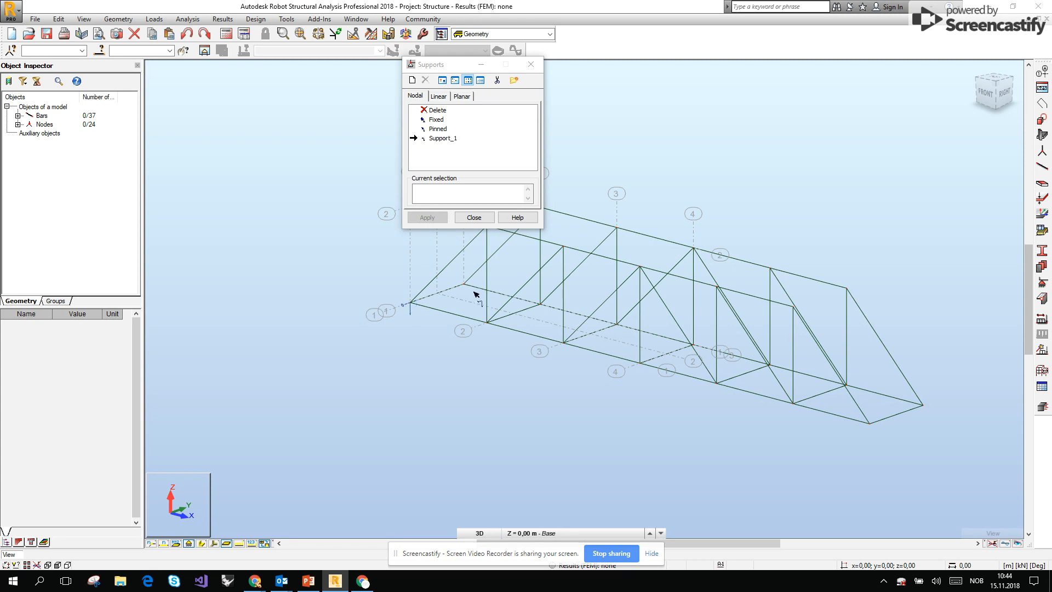
pyautogui.click(436, 129)
pyautogui.click(410, 303)
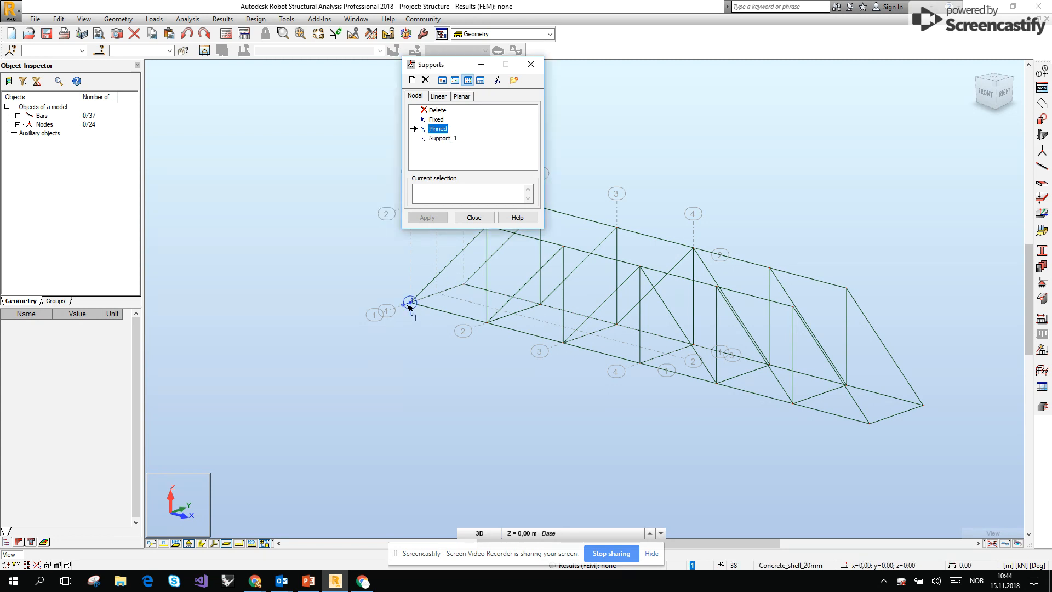
pyautogui.click(869, 423)
pyautogui.click(923, 406)
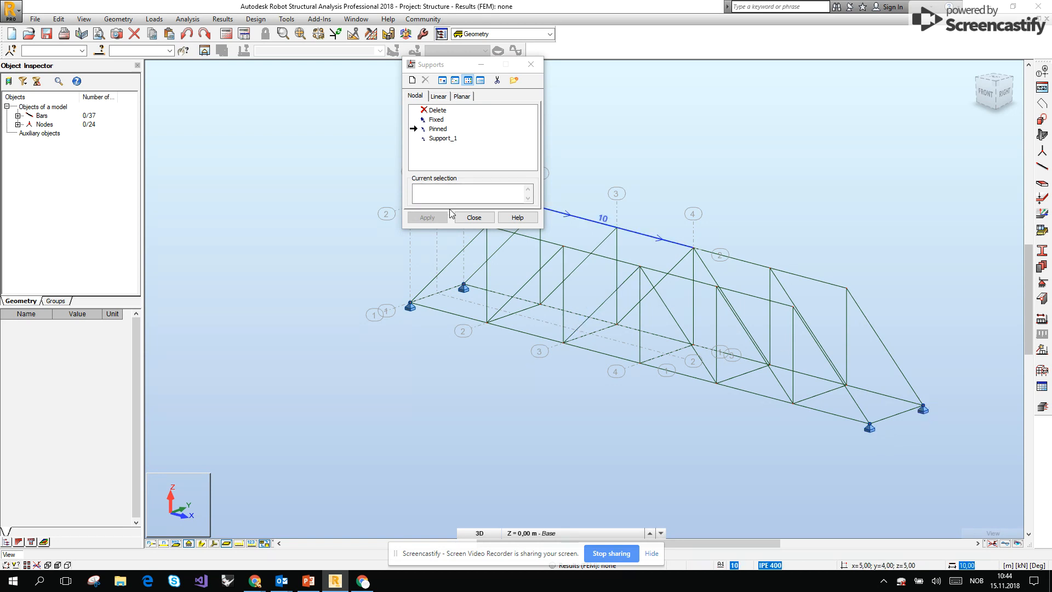
pyautogui.click(474, 218)
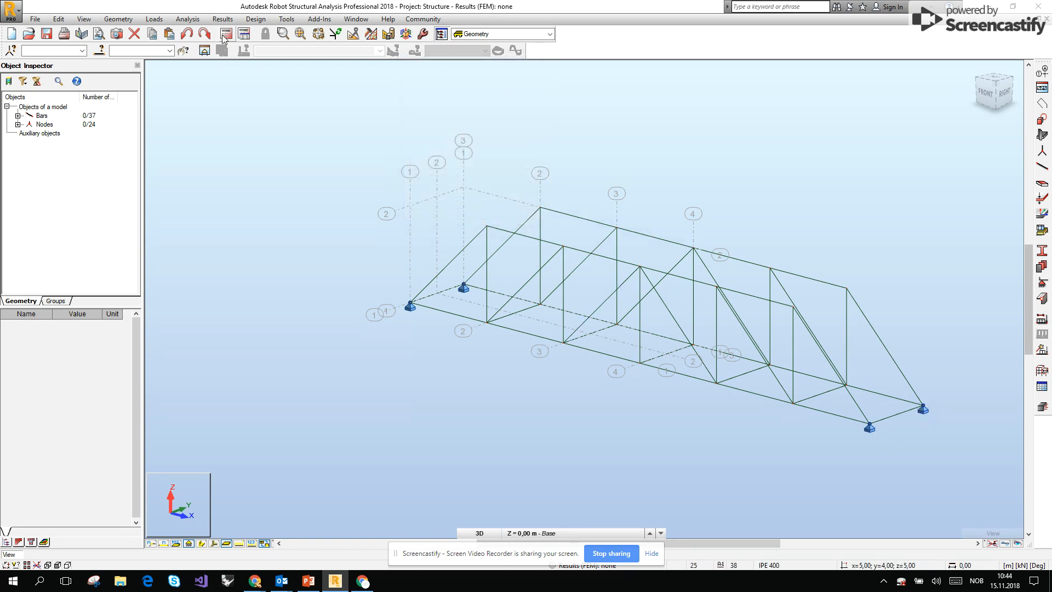
# Run the structural calculation, then briefly show and hide the bridge's deformed shape for load case DL1.
pyautogui.click(225, 34)
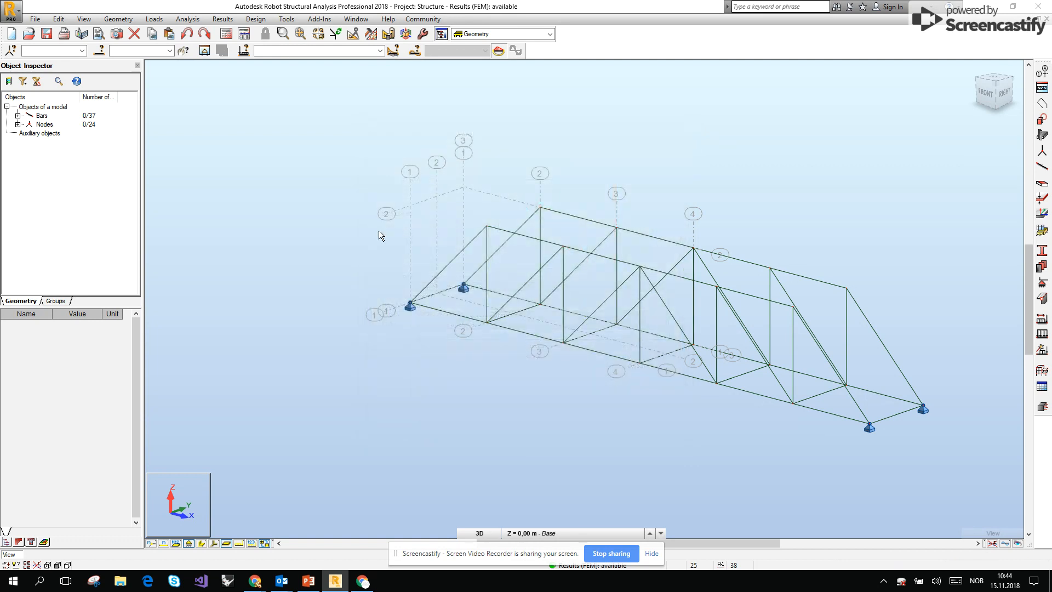
pyautogui.keyDown('shift'); pyautogui.moveTo(498, 251); pyautogui.dragTo(517, 261, button='middle'); pyautogui.keyUp('shift')
pyautogui.moveTo(510, 148); pyautogui.dragTo(475, 185, button='middle')
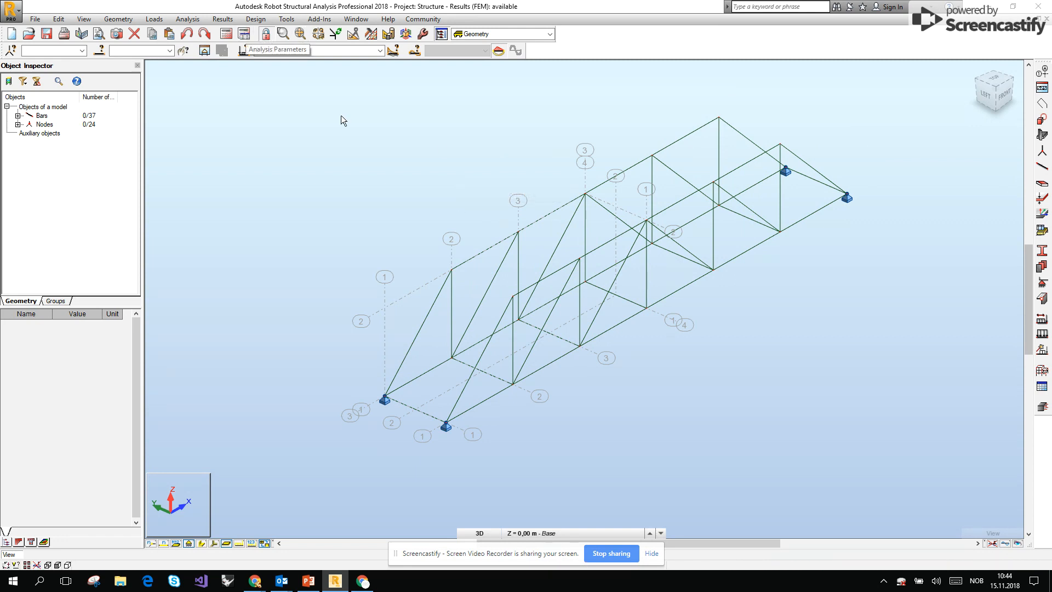
pyautogui.click(1006, 544)
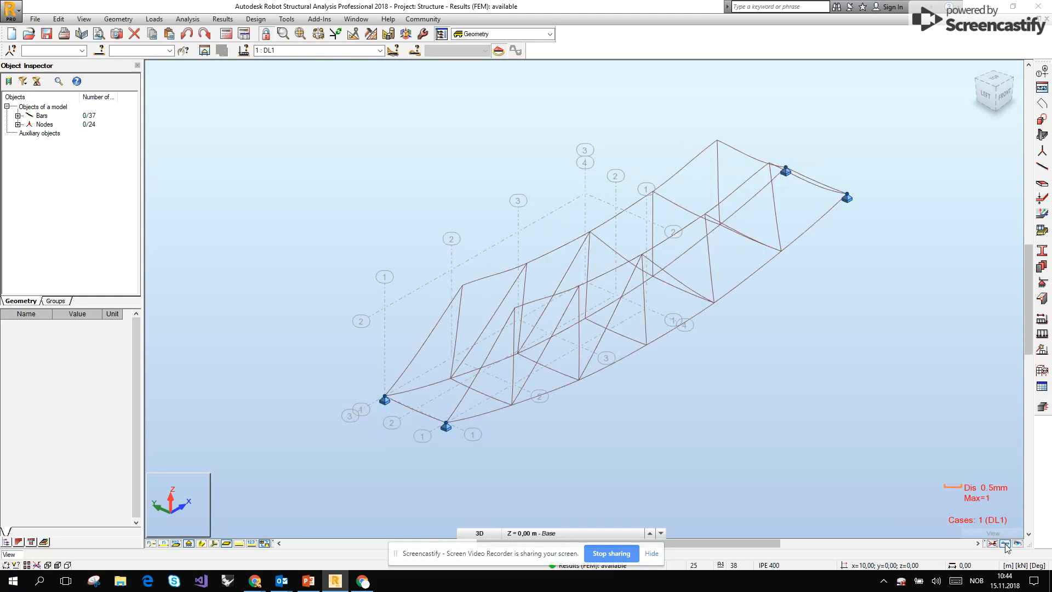
pyautogui.click(1005, 544)
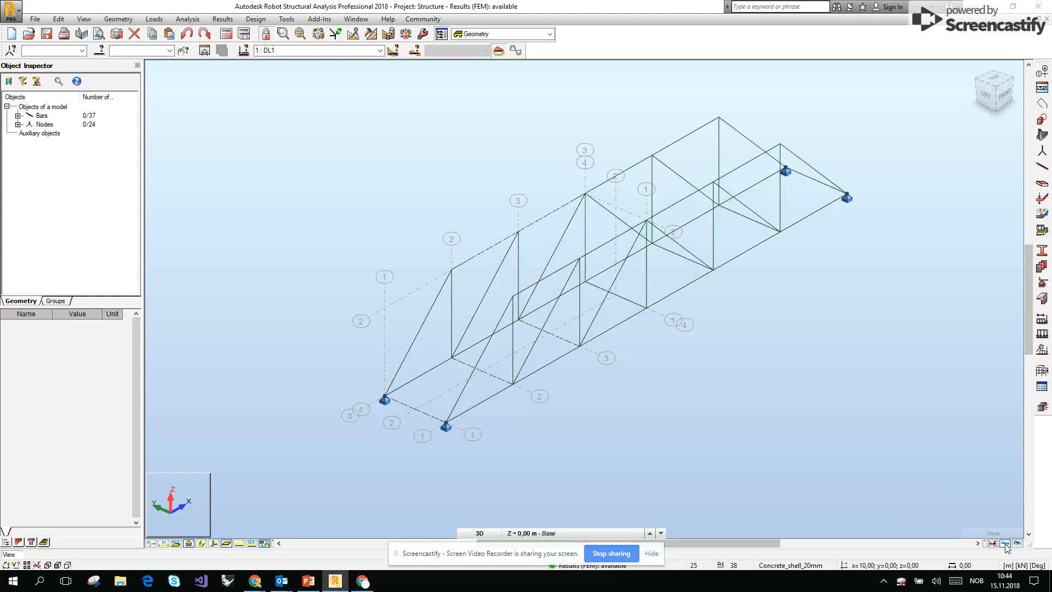
# Add a modal analysis case named Modal Lumped with 10 modes and the lumped without rotations mass matrix.
pyautogui.click(245, 34)
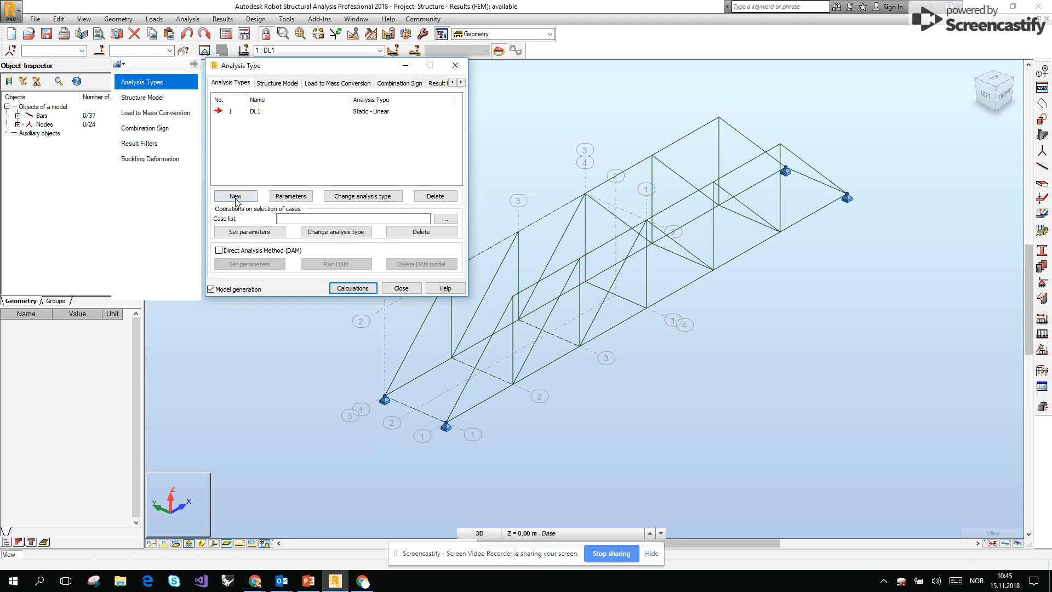
pyautogui.click(235, 196)
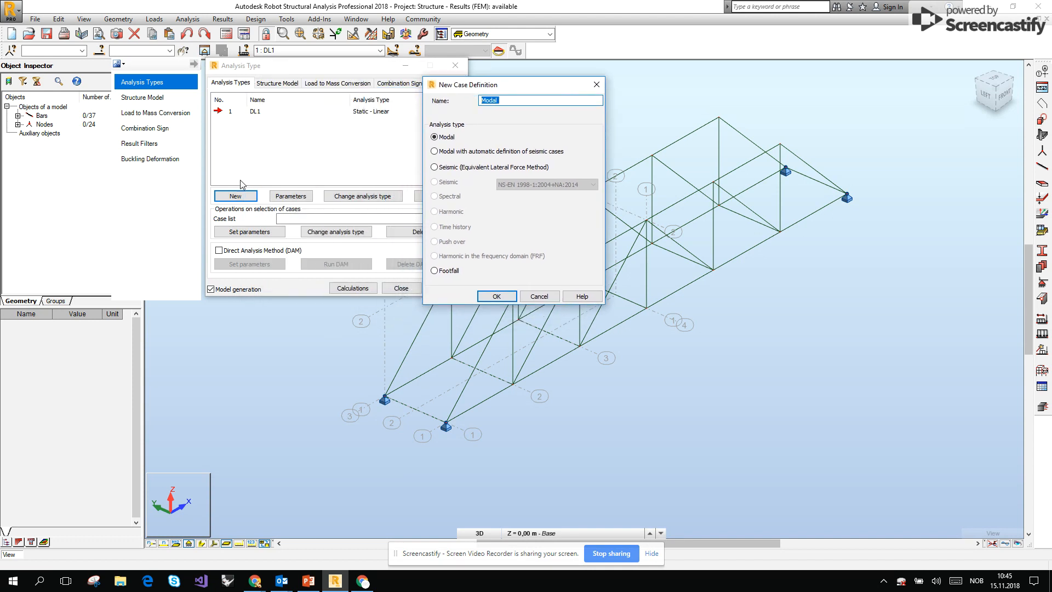
pyautogui.click(497, 296)
pyautogui.click(595, 324)
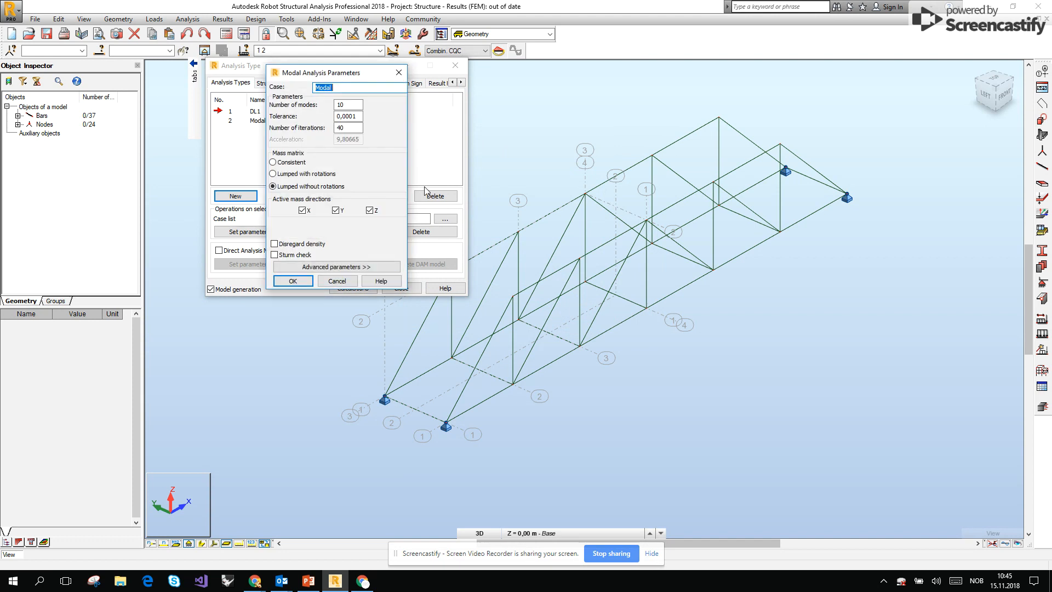
pyautogui.click(356, 116)
pyautogui.doubleClick(352, 104)
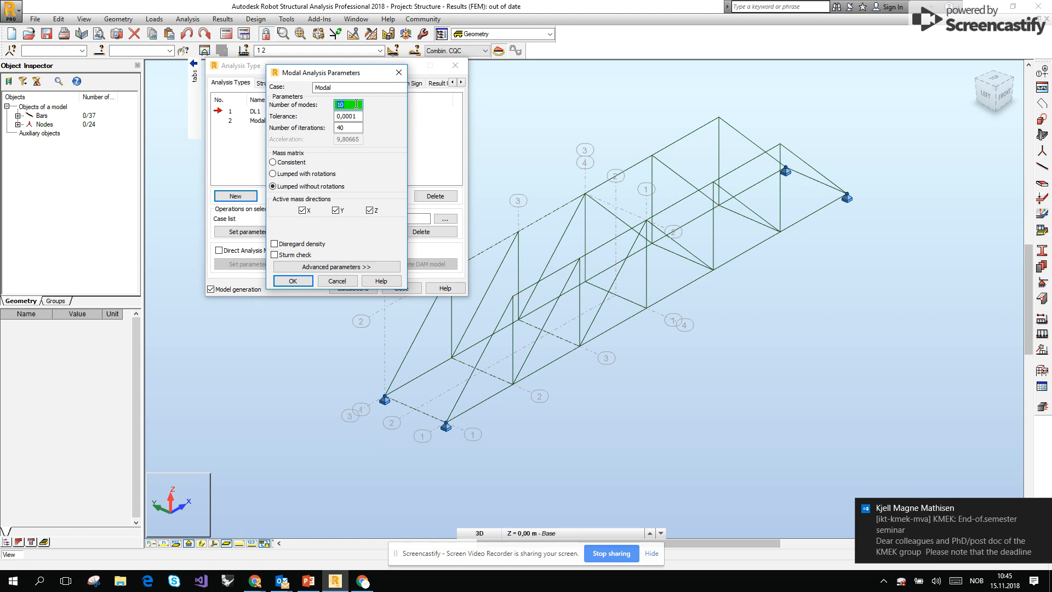
pyautogui.click(1043, 508)
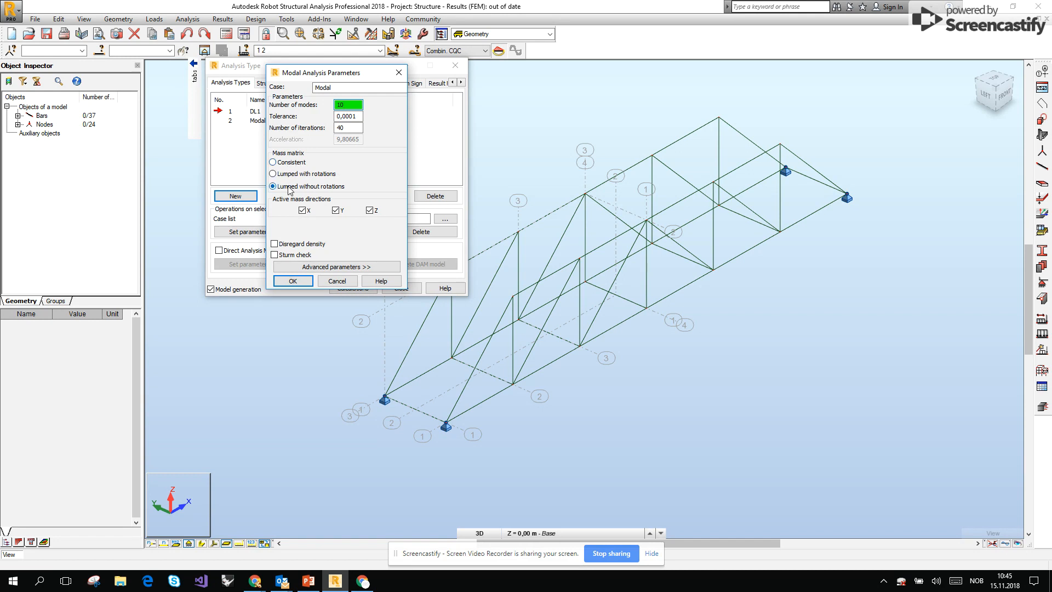
pyautogui.click(347, 87)
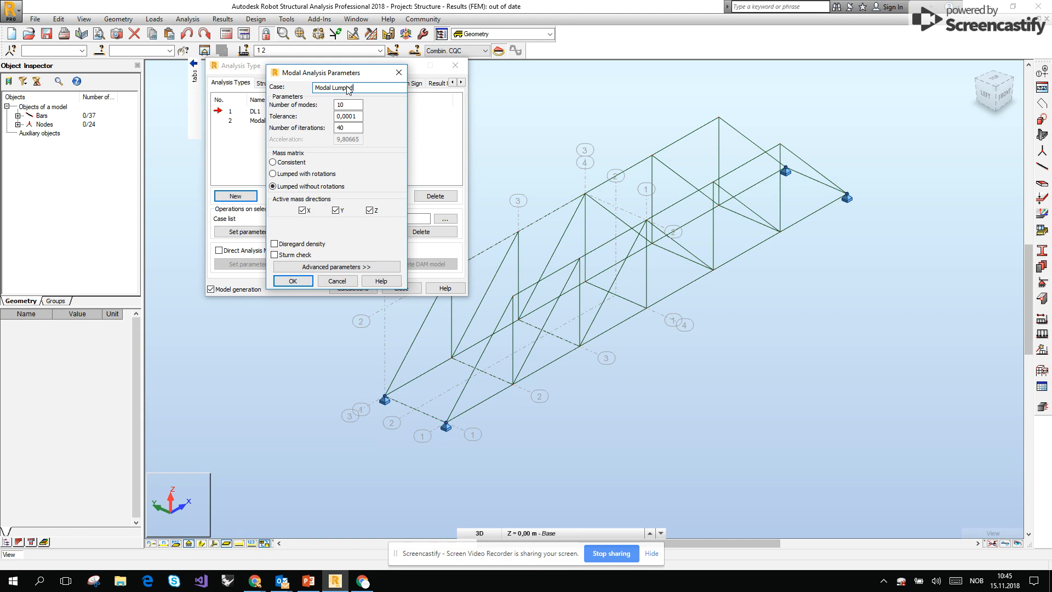
pyautogui.click(292, 281)
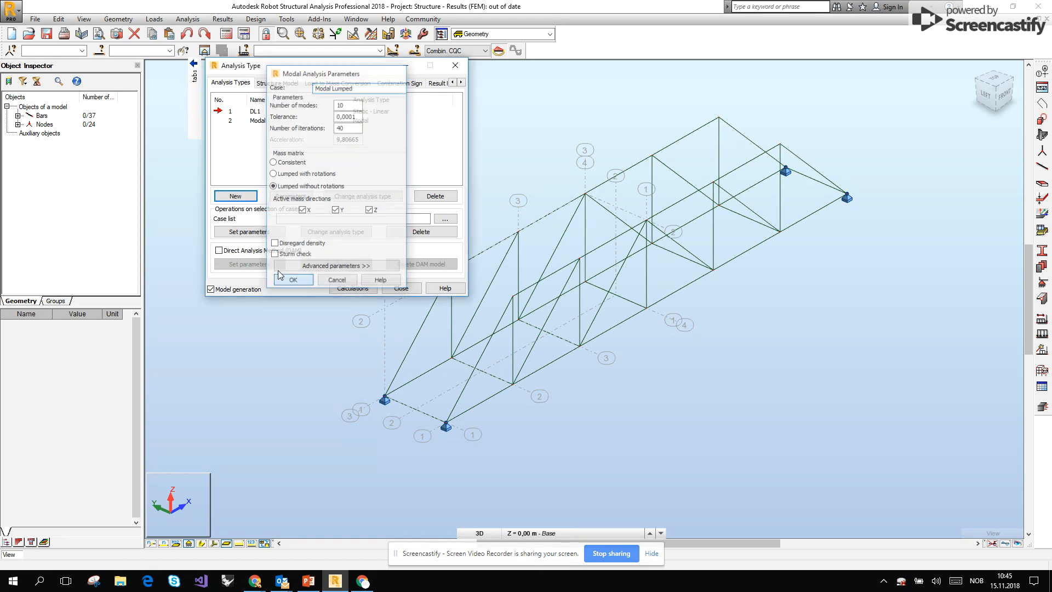
# Add a second modal analysis case named Modal Consistent with 10 modes and run the calculations.
pyautogui.click(236, 196)
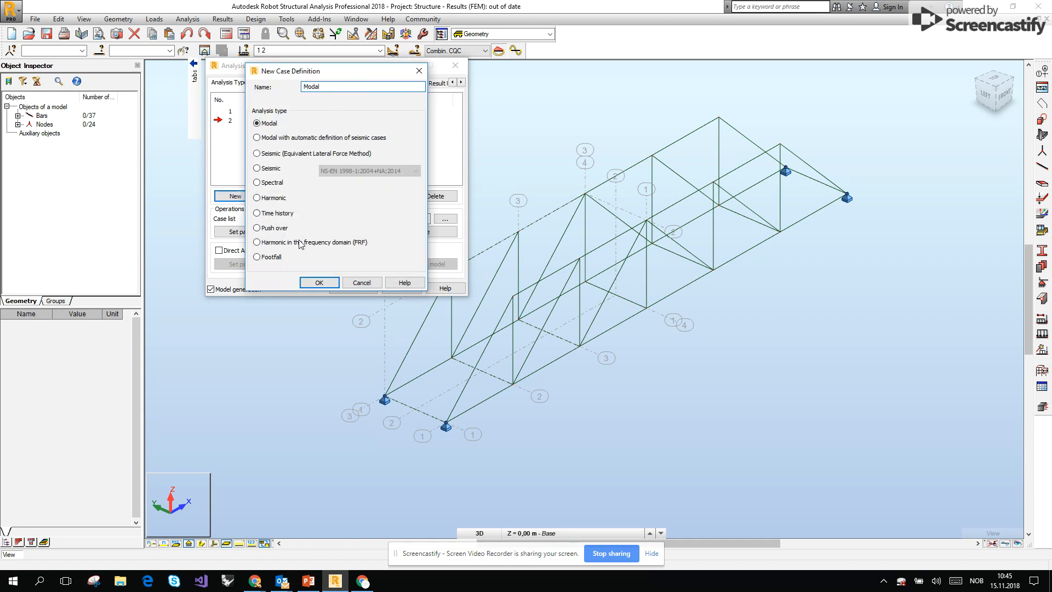
pyautogui.click(322, 283)
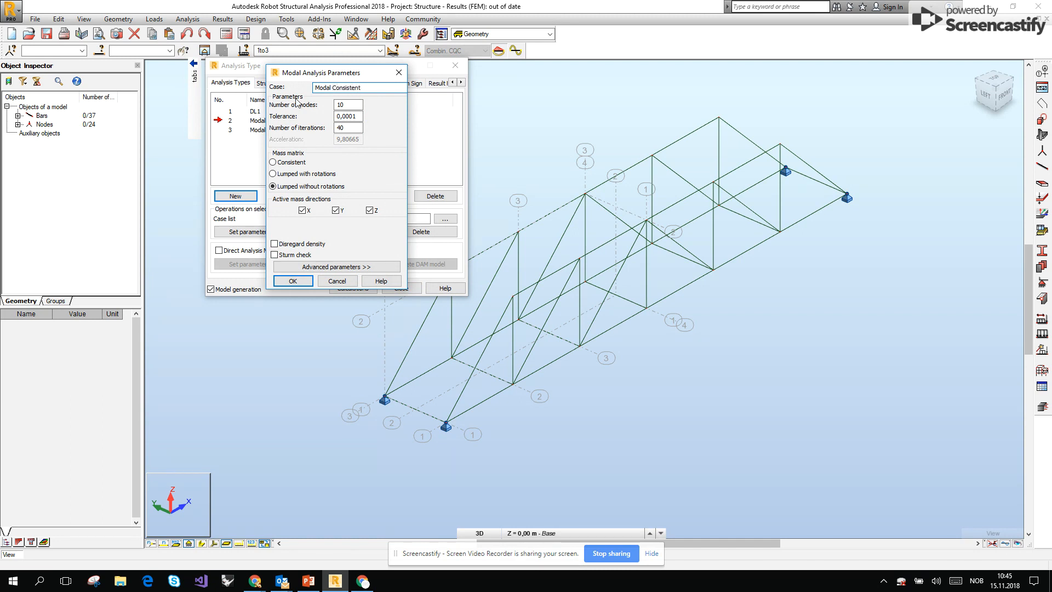
pyautogui.click(293, 281)
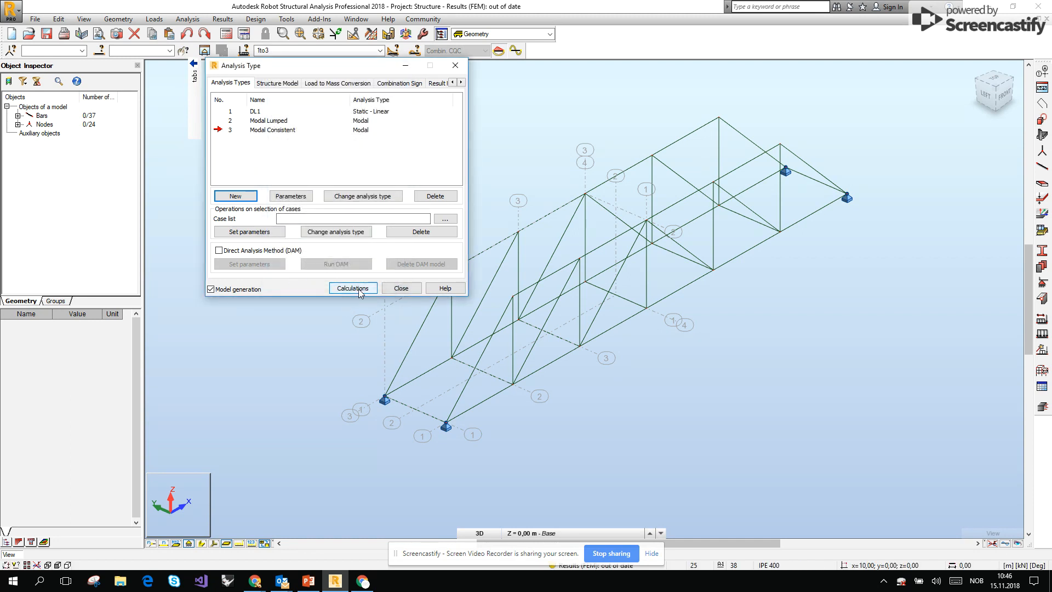
pyautogui.click(353, 288)
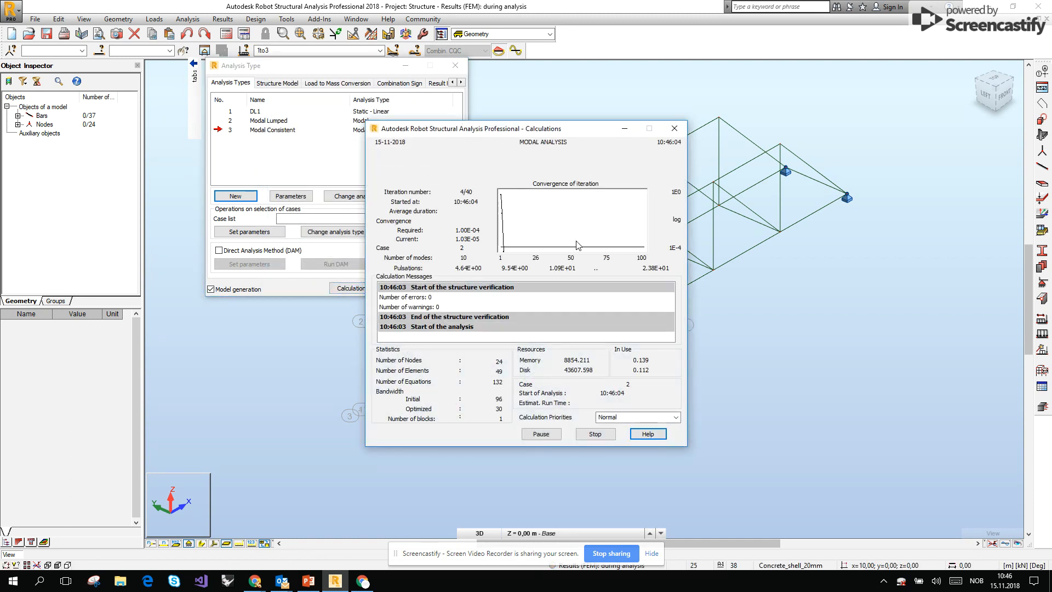
pyautogui.click(456, 66)
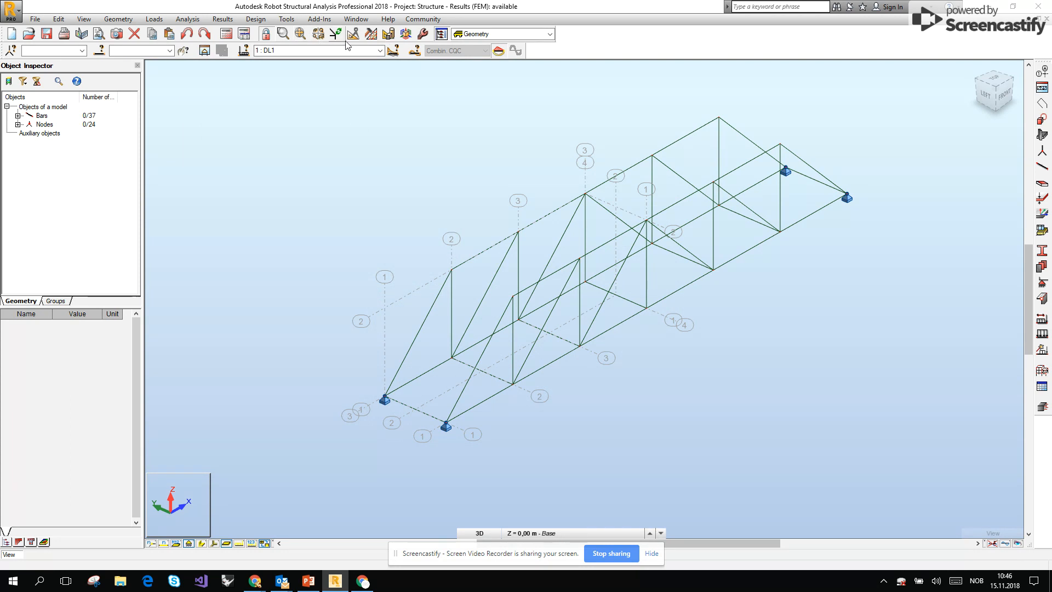
# Display the mode 1 deformed shape of the Modal Lumped case and examine it in the left view.
pyautogui.click(374, 49)
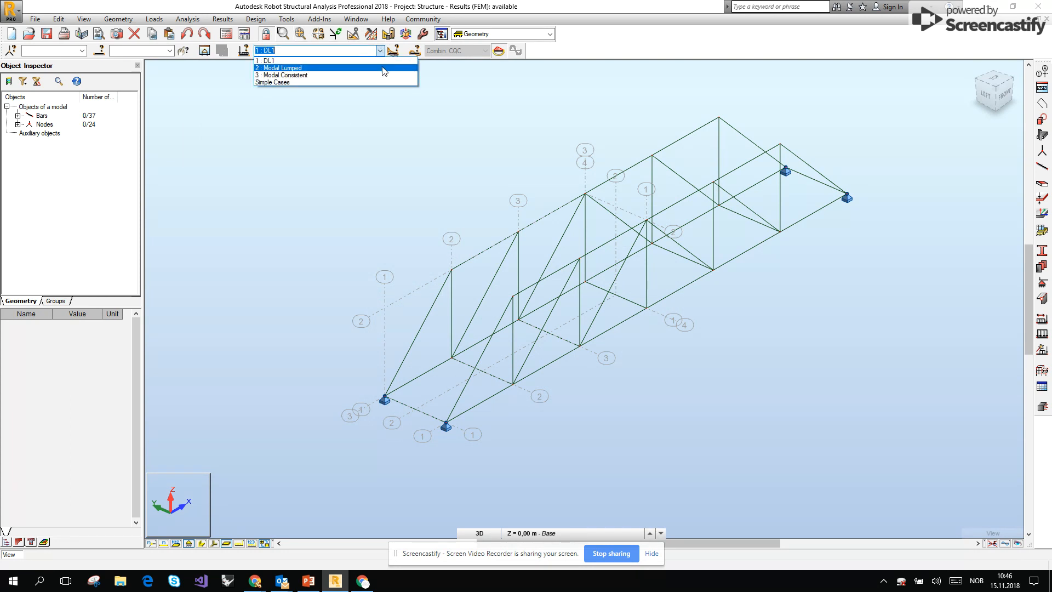
pyautogui.click(383, 71)
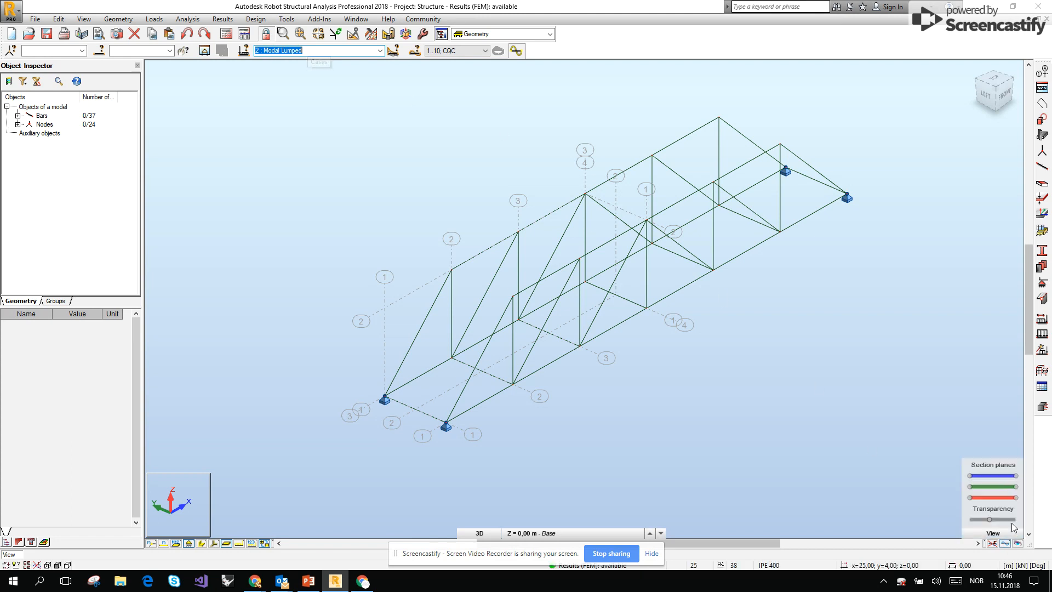
pyautogui.click(1006, 544)
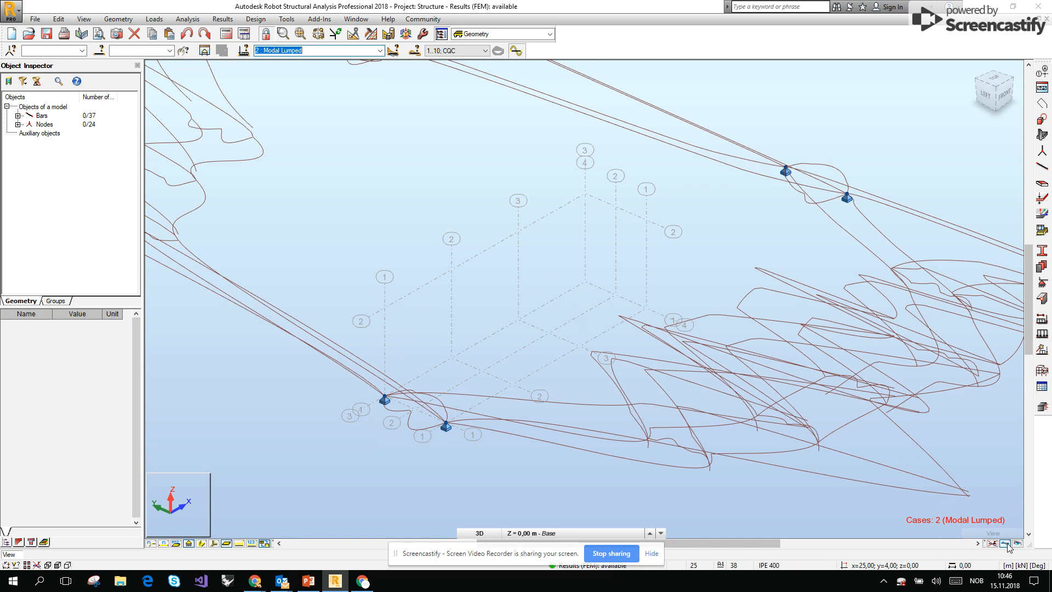
pyautogui.click(457, 50)
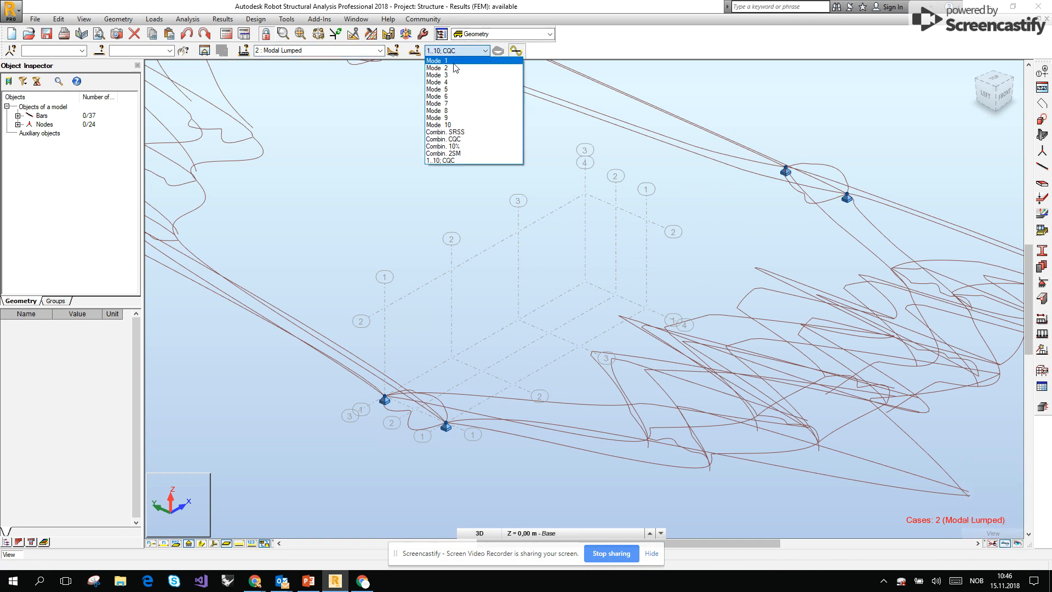
pyautogui.click(445, 60)
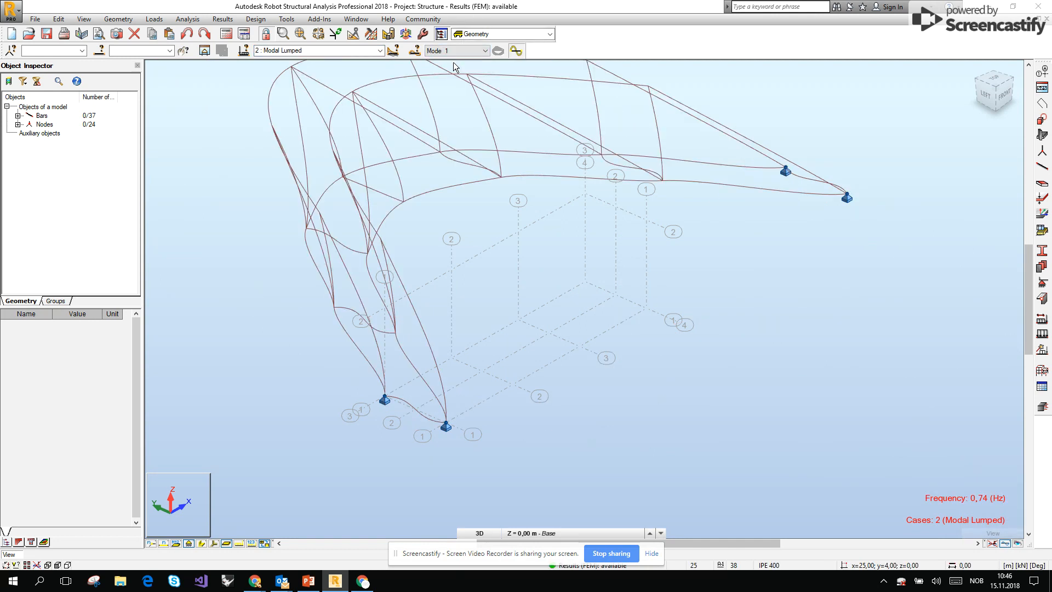
pyautogui.click(1003, 541)
pyautogui.click(1003, 541)
pyautogui.click(986, 95)
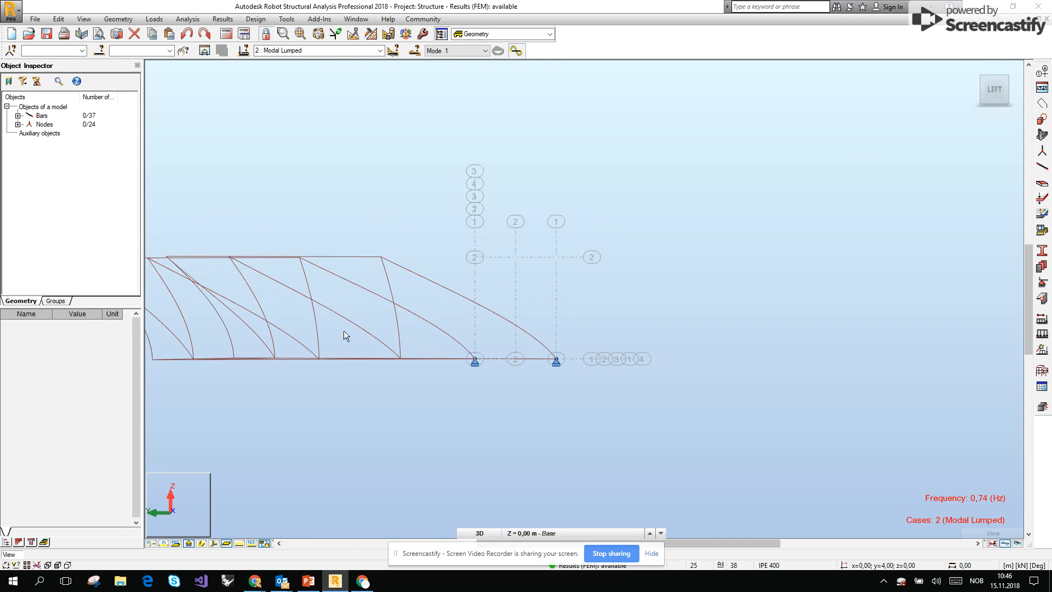
pyautogui.scroll(-2, 537, 287)
pyautogui.scroll(2, 343, 309)
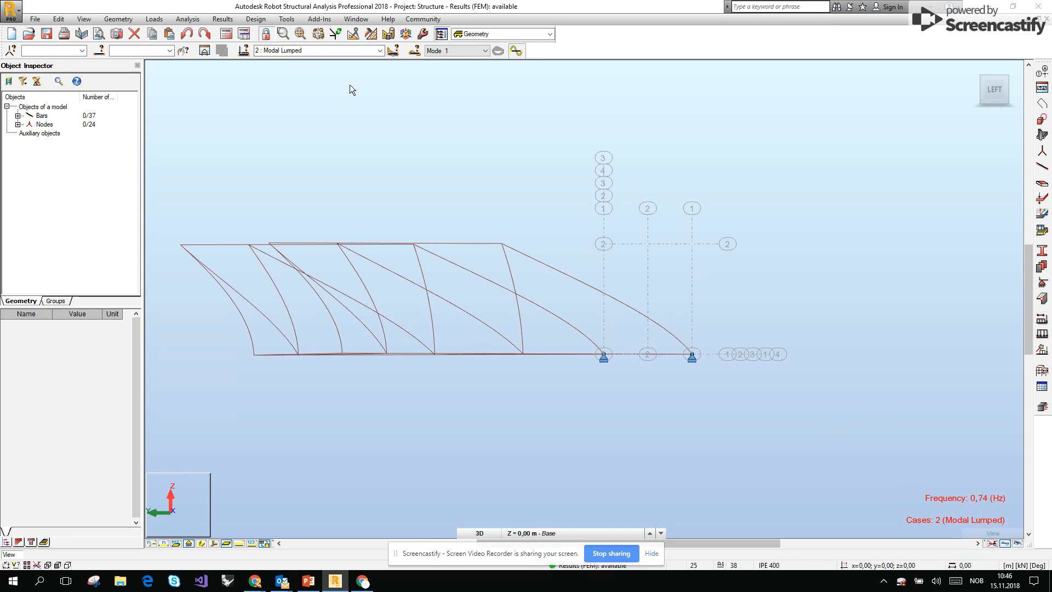
# Display the mode 1 deformed shape of the Modal Consistent case and examine it in the left view.
pyautogui.click(465, 50)
pyautogui.click(380, 50)
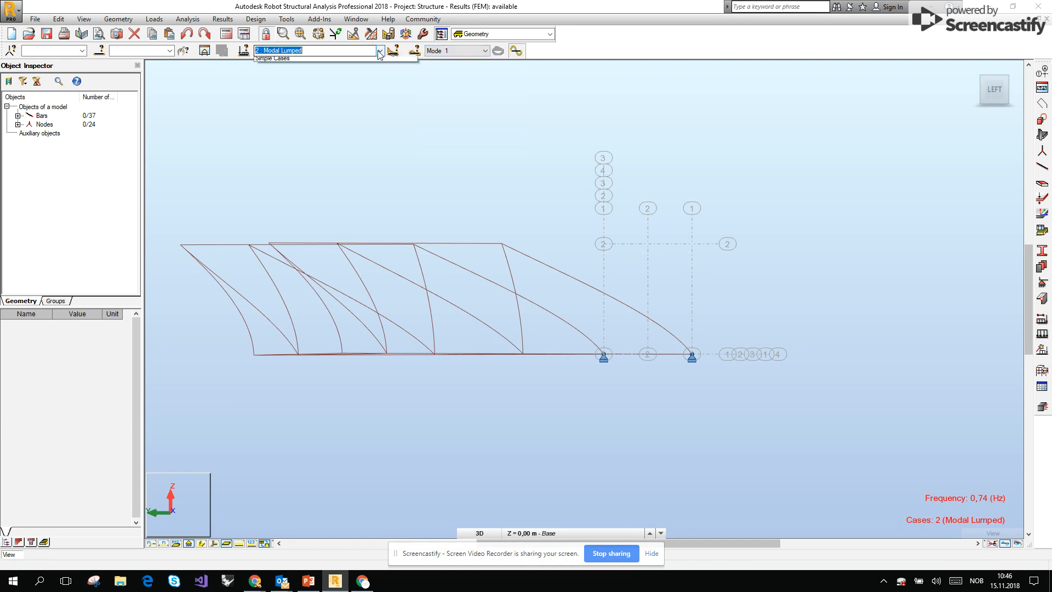
pyautogui.click(373, 75)
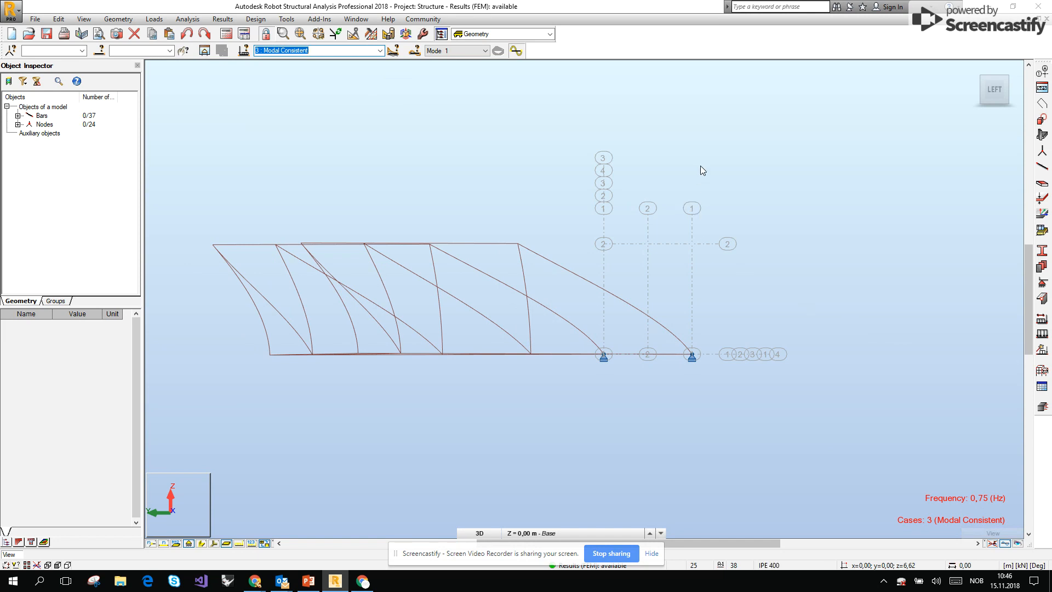
pyautogui.click(1007, 78)
pyautogui.click(991, 98)
pyautogui.click(991, 97)
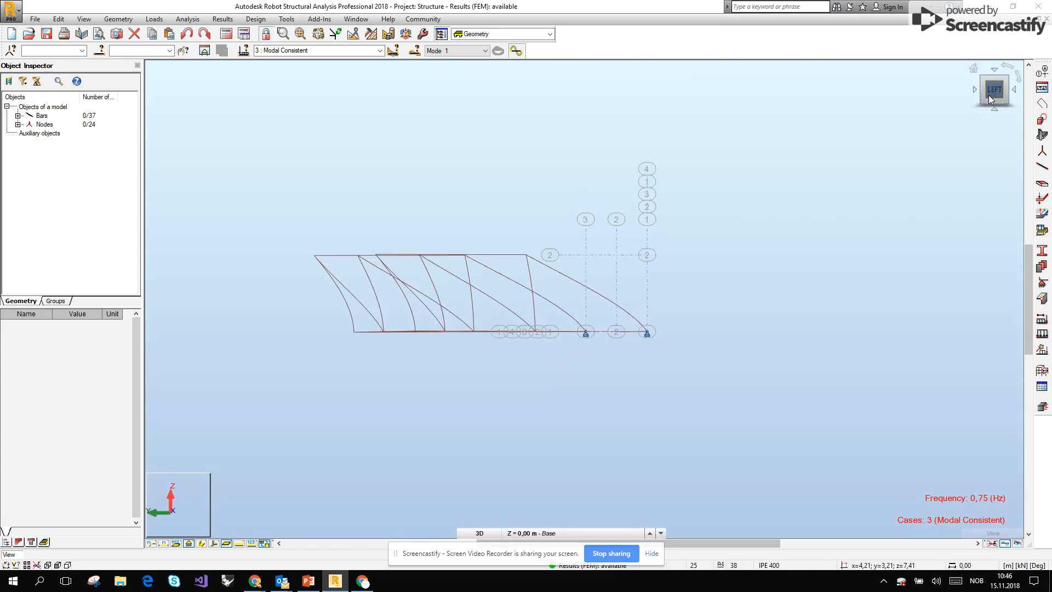
# Open the modal analysis results table and limit it to the Modal Lumped case.
pyautogui.click(174, 20)
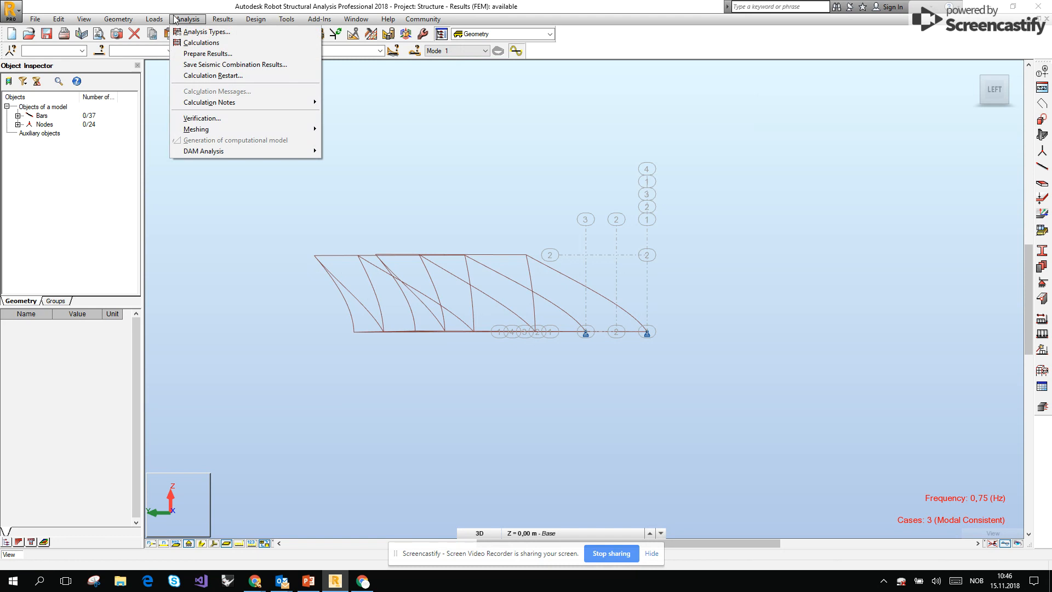
pyautogui.click(223, 19)
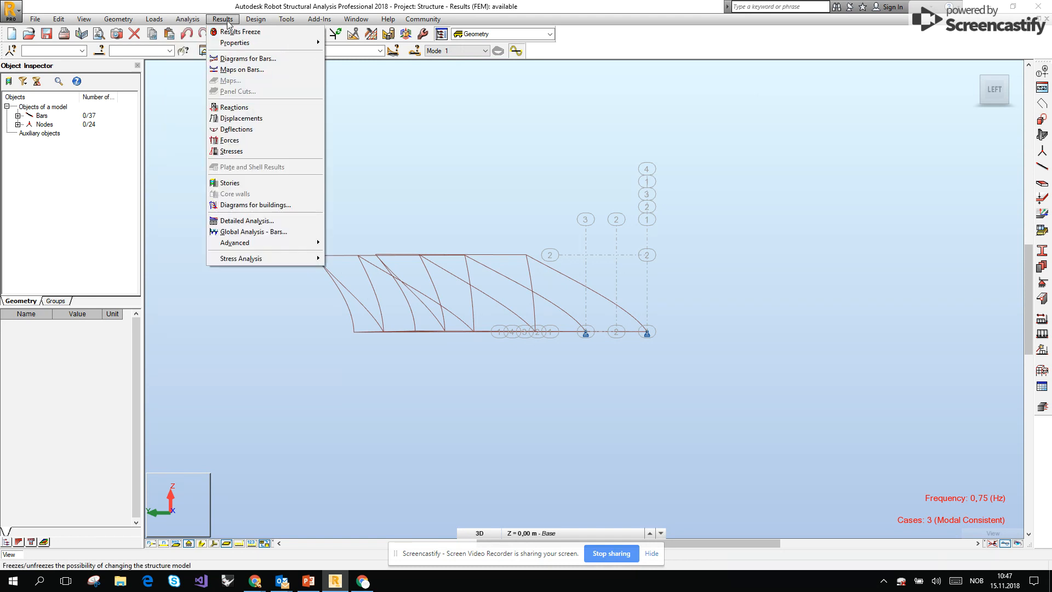
pyautogui.moveTo(236, 242)
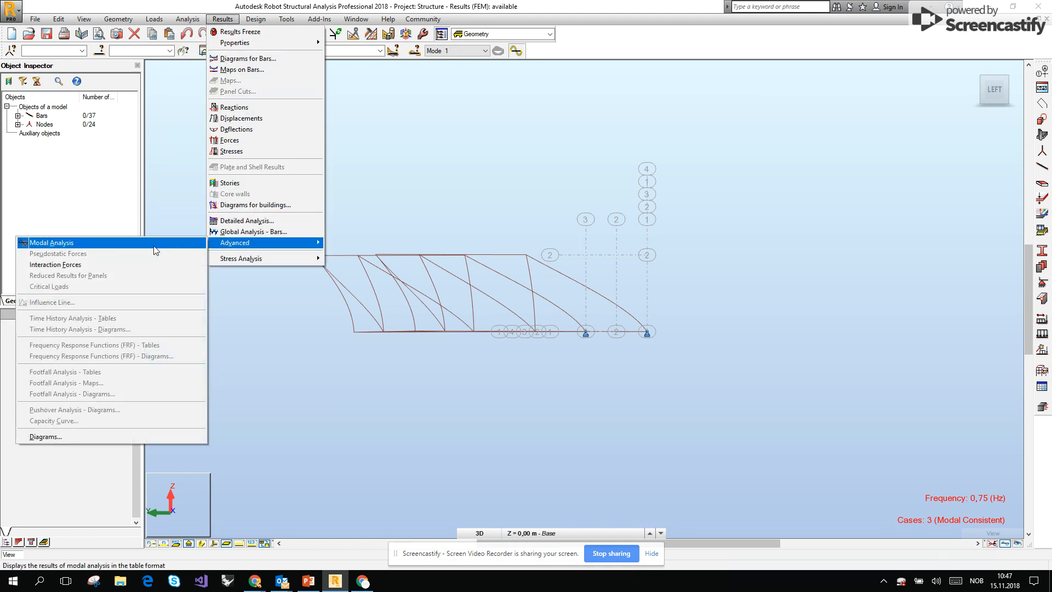
pyautogui.click(155, 250)
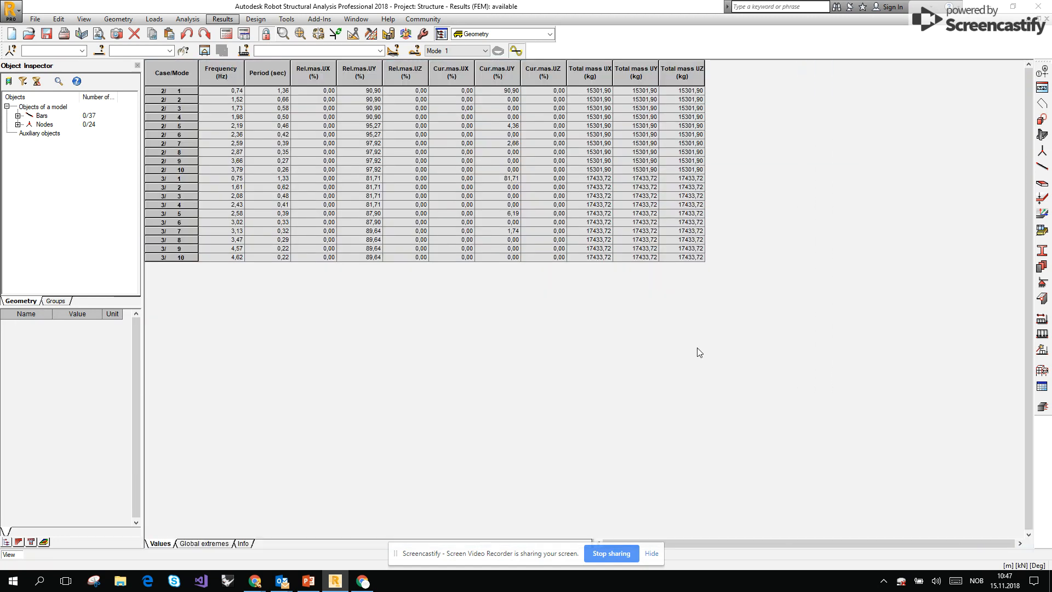
pyautogui.click(380, 50)
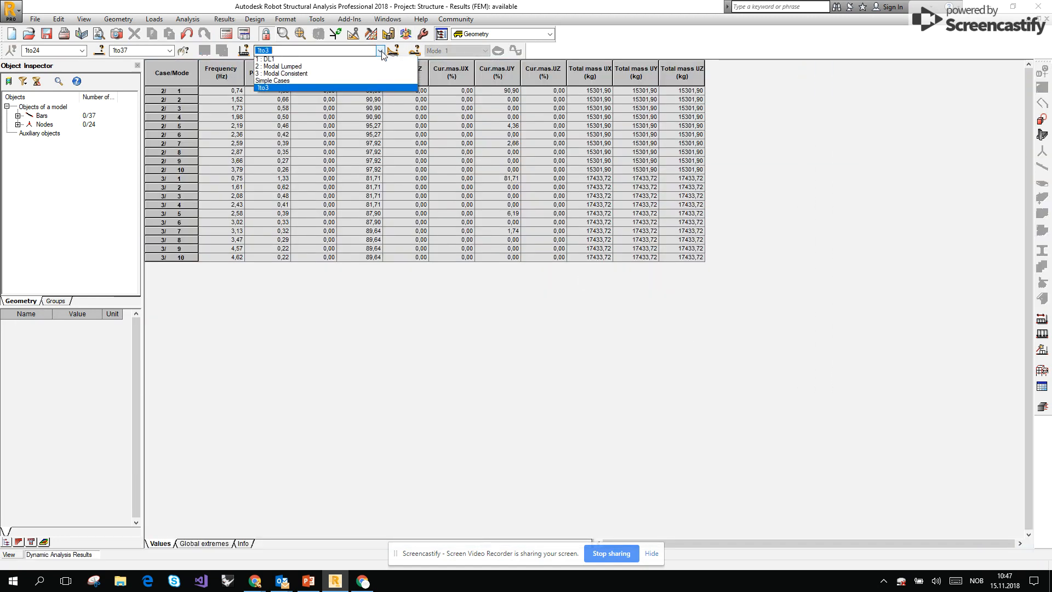
pyautogui.click(380, 68)
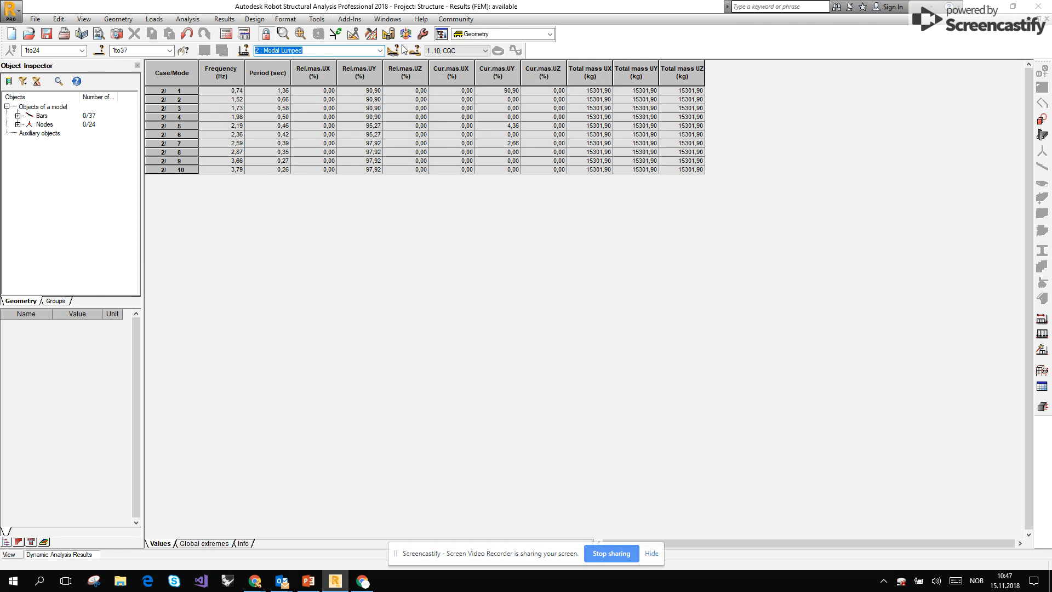
# Compare the frequencies, periods and mass participation of the Modal Lumped and Modal Consistent cases by alternating the listed case, ending on Modal Consistent.
pyautogui.click(380, 51)
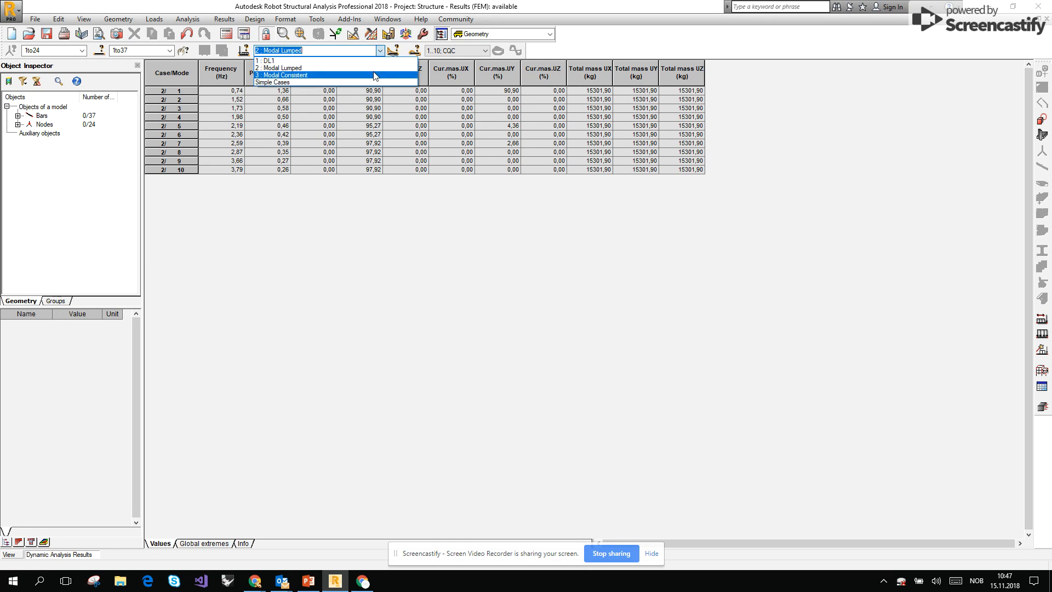
pyautogui.click(376, 75)
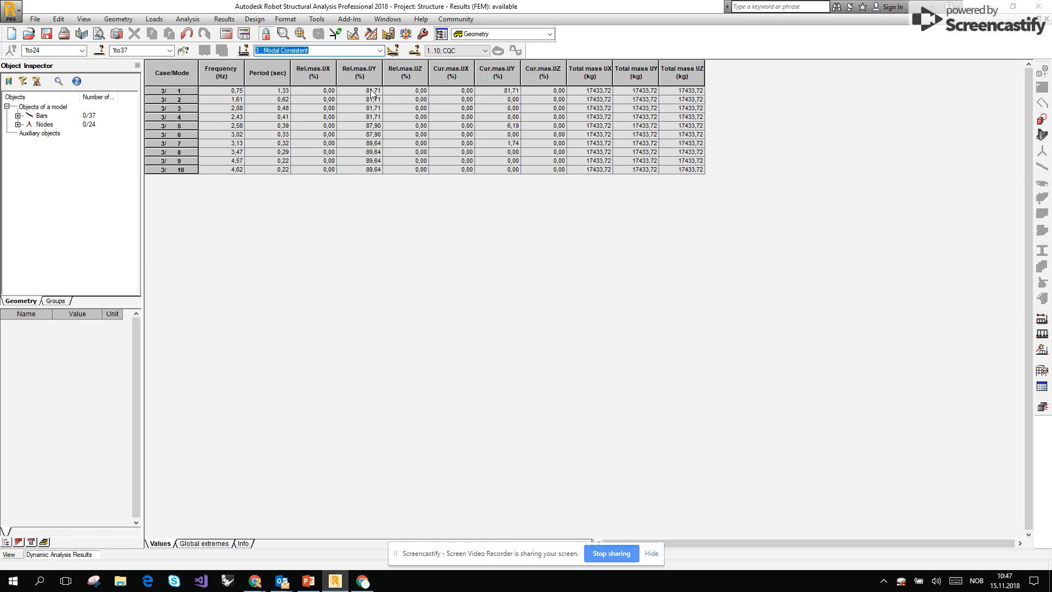
pyautogui.click(379, 50)
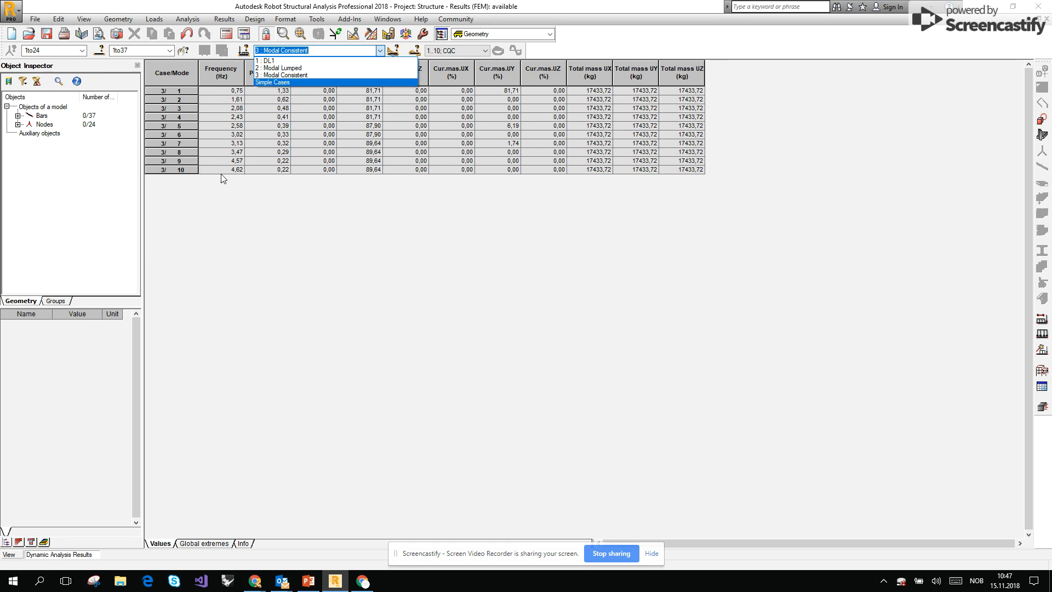
pyautogui.click(295, 68)
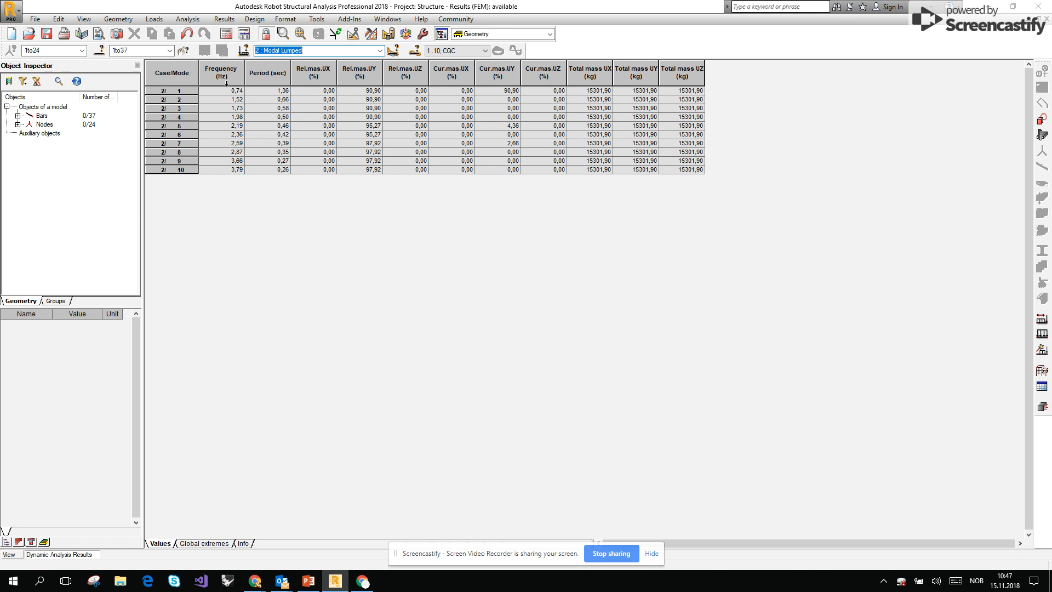
pyautogui.click(379, 51)
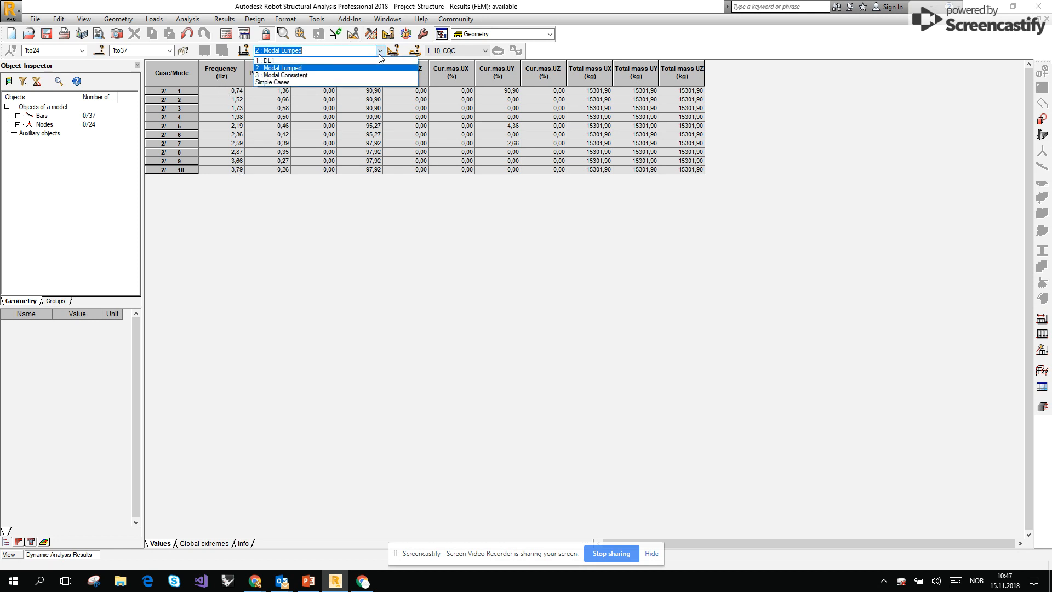
pyautogui.click(366, 75)
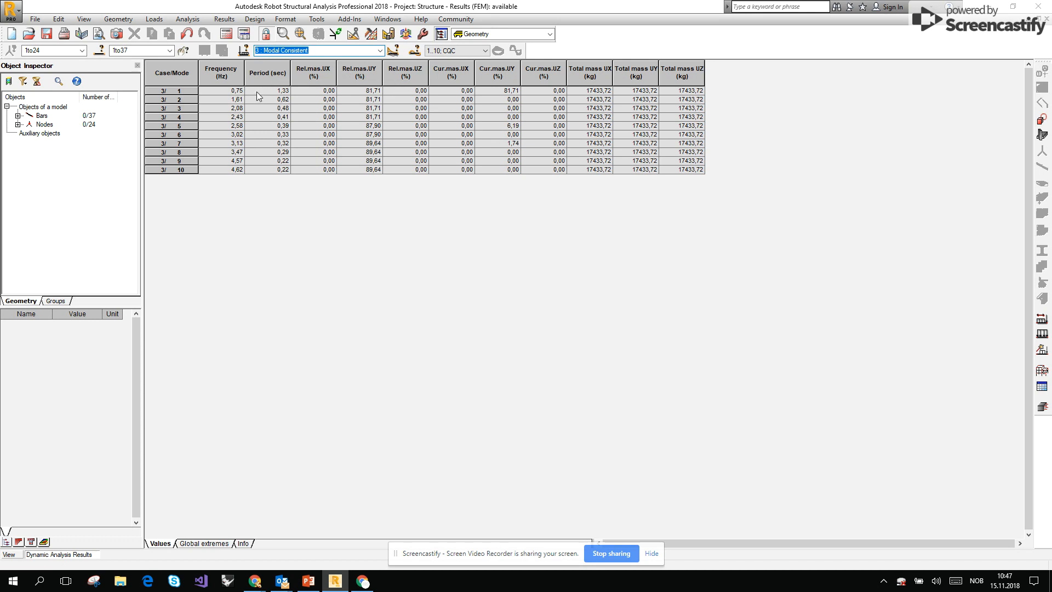
pyautogui.click(380, 50)
pyautogui.click(372, 68)
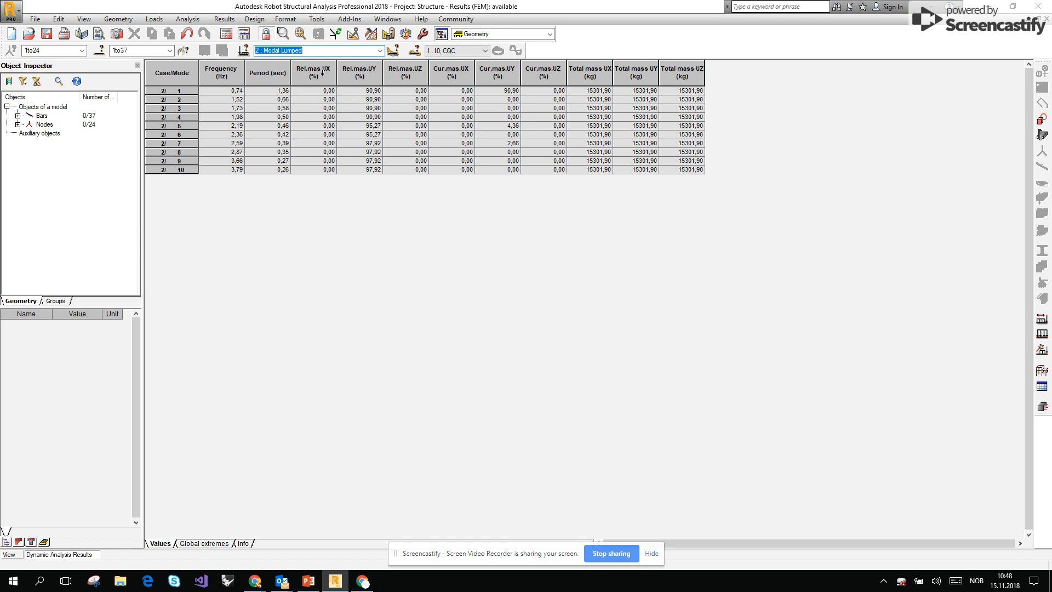
pyautogui.click(381, 50)
pyautogui.click(364, 76)
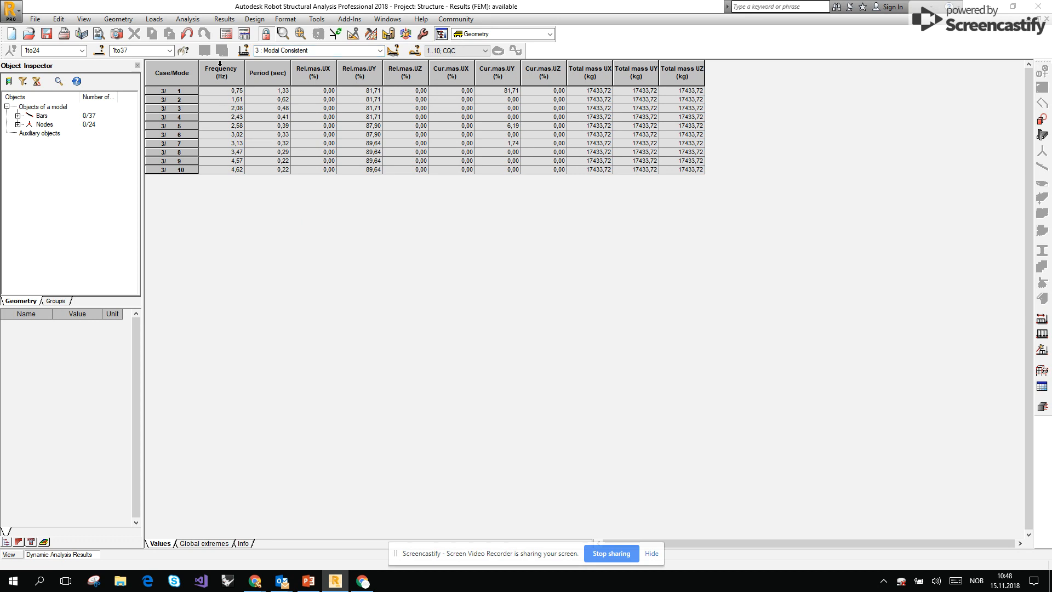
# Set the number of modes of the Modal Lumped analysis case to 20.
pyautogui.click(240, 35)
pyautogui.click(231, 121)
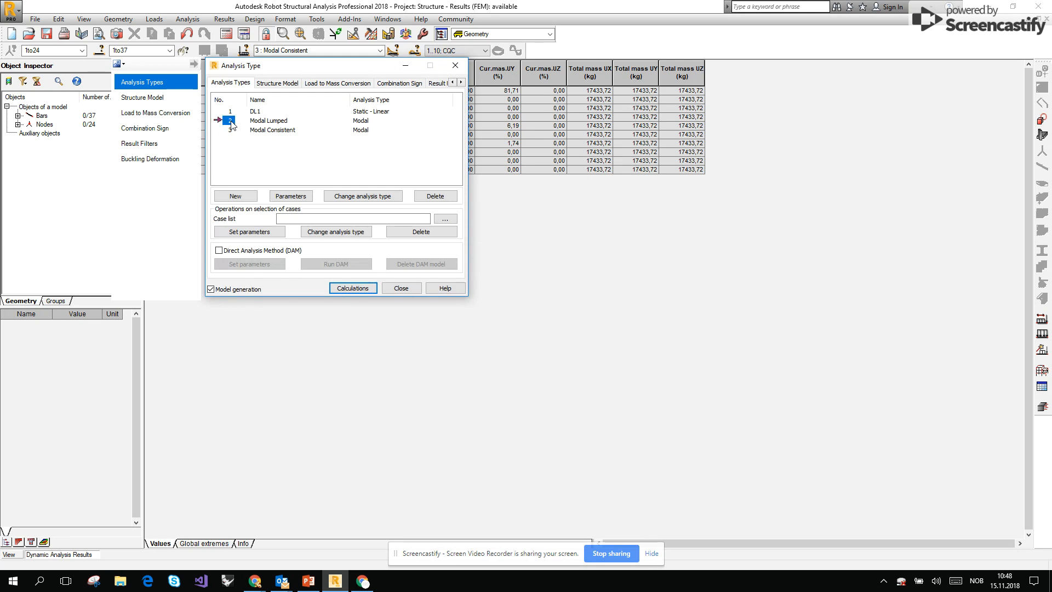
pyautogui.click(287, 196)
pyautogui.moveTo(347, 104); pyautogui.dragTo(313, 106)
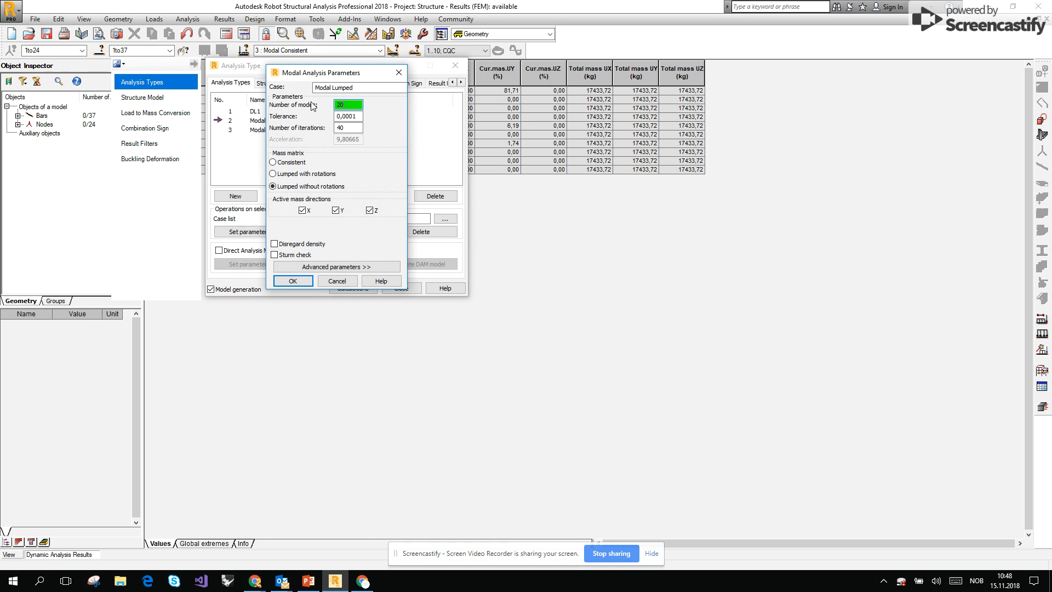
pyautogui.click(292, 280)
pyautogui.click(564, 319)
# Set the number of modes of the Modal Consistent case to 20 and run the calculations.
pyautogui.click(231, 130)
pyautogui.click(291, 196)
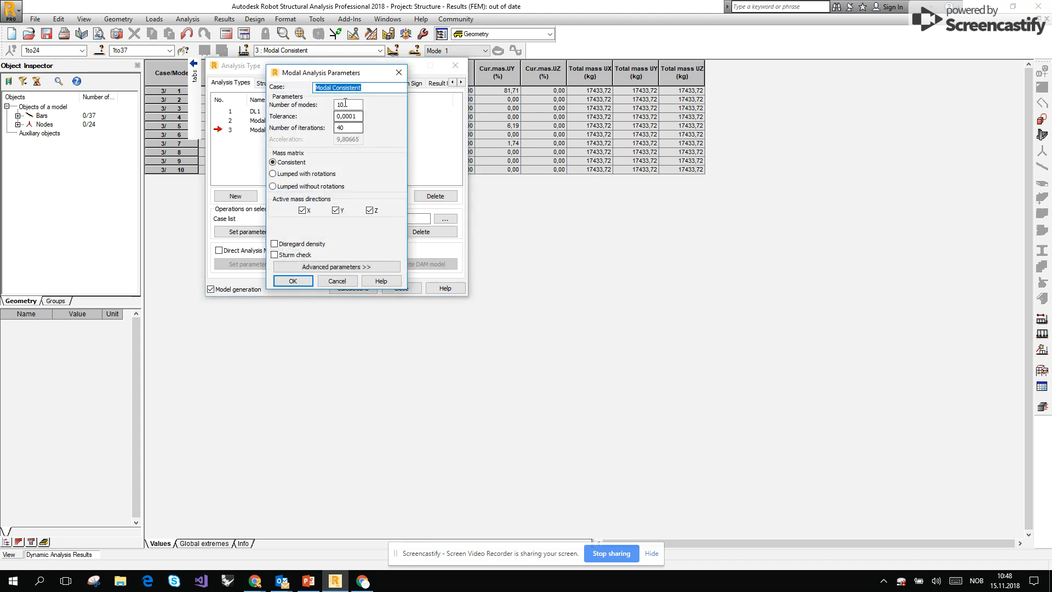
pyautogui.click(291, 268)
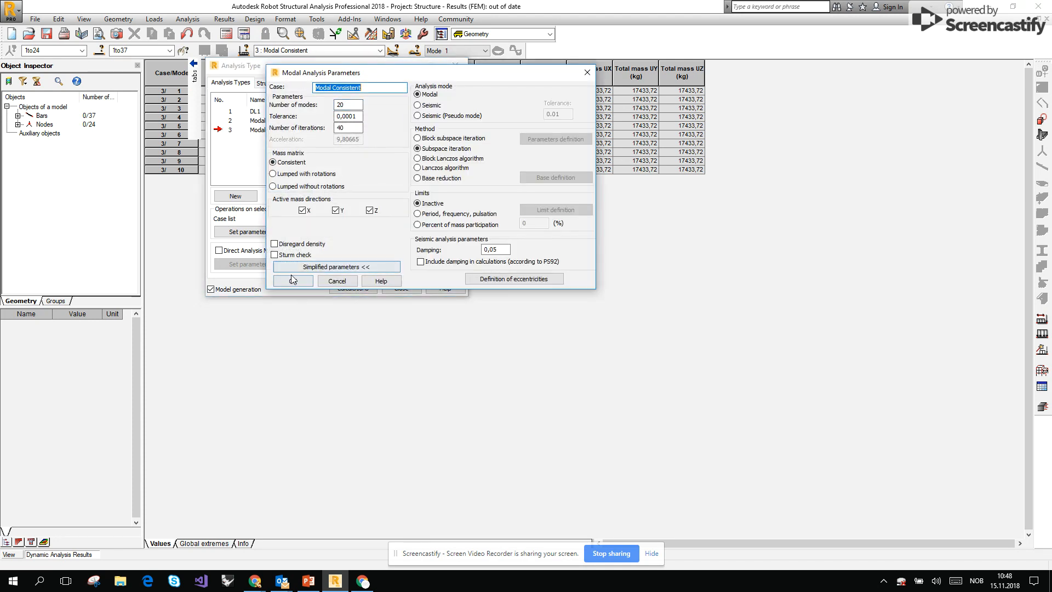
pyautogui.click(292, 281)
pyautogui.click(352, 289)
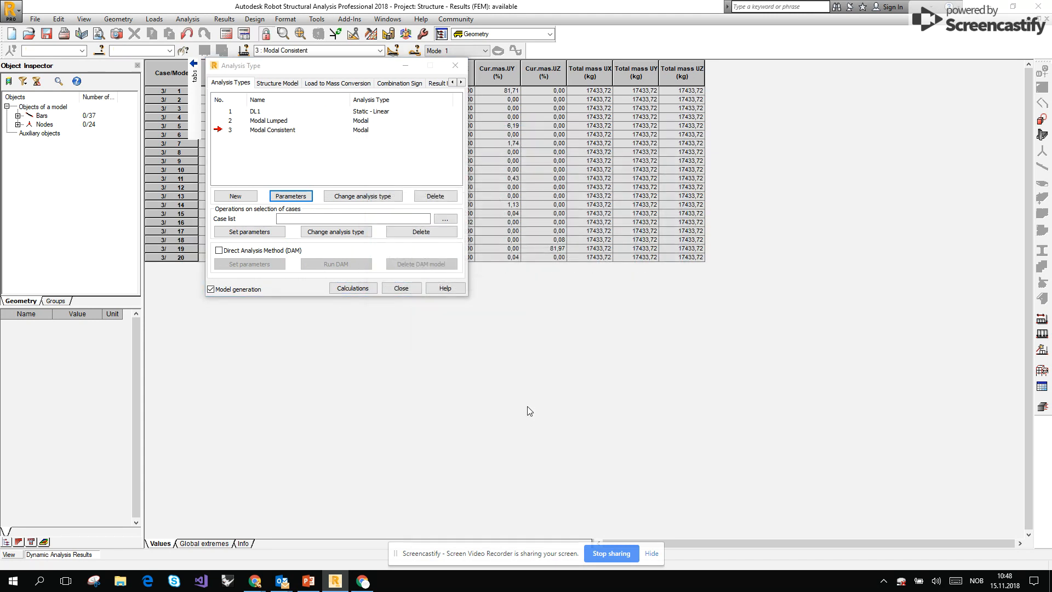
# Close the analysis type settings and list the recalculated modal results of the Modal Lumped case.
pyautogui.click(456, 66)
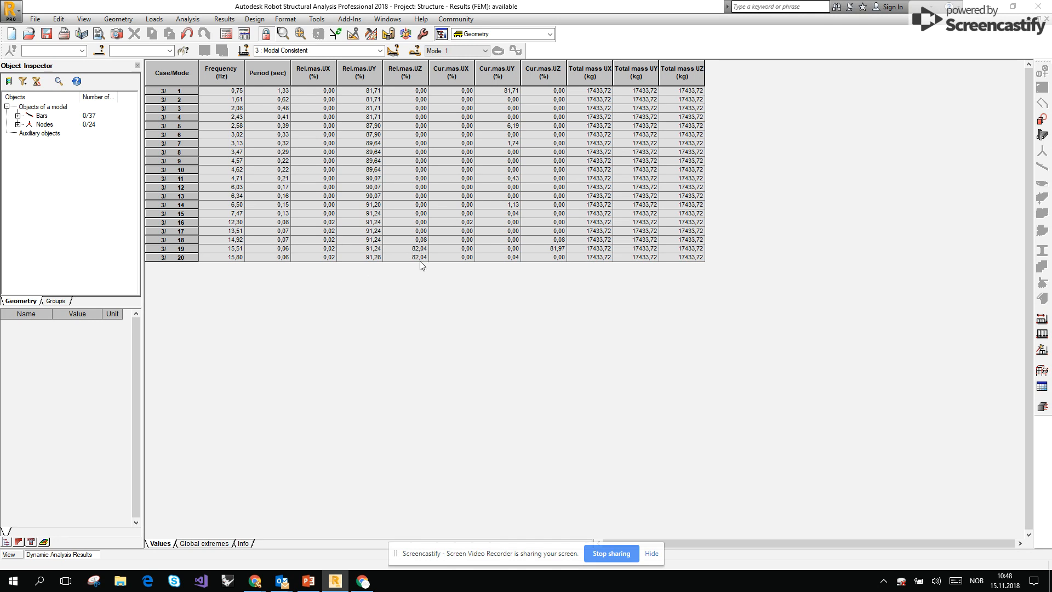
pyautogui.click(380, 51)
pyautogui.click(376, 79)
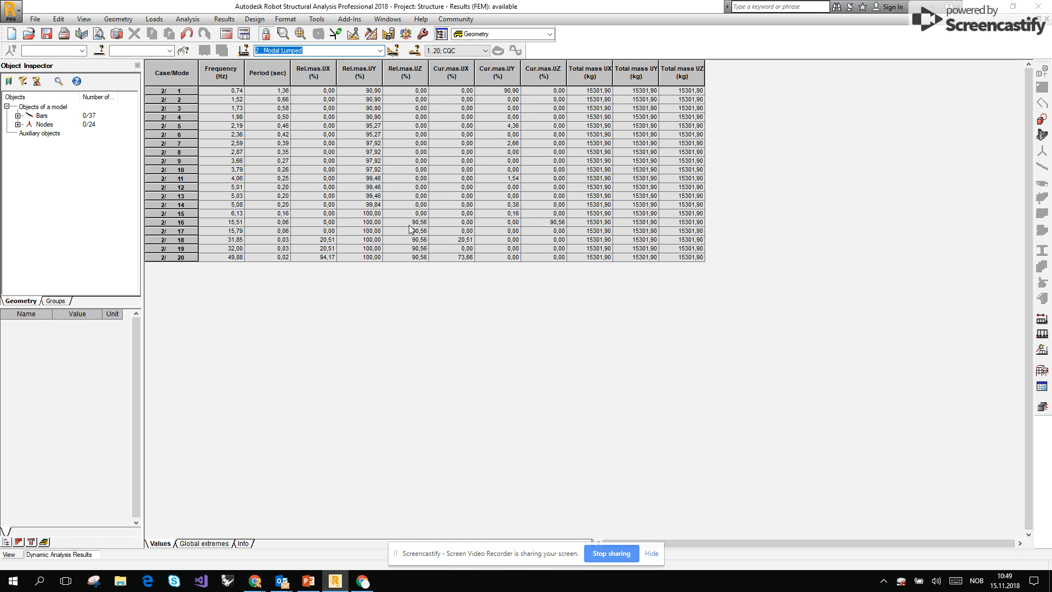
# Return to the structure view and display the Modal Consistent deformed shapes of modes 17 and 19, viewing mode 19 from the front.
pyautogui.click(16, 553)
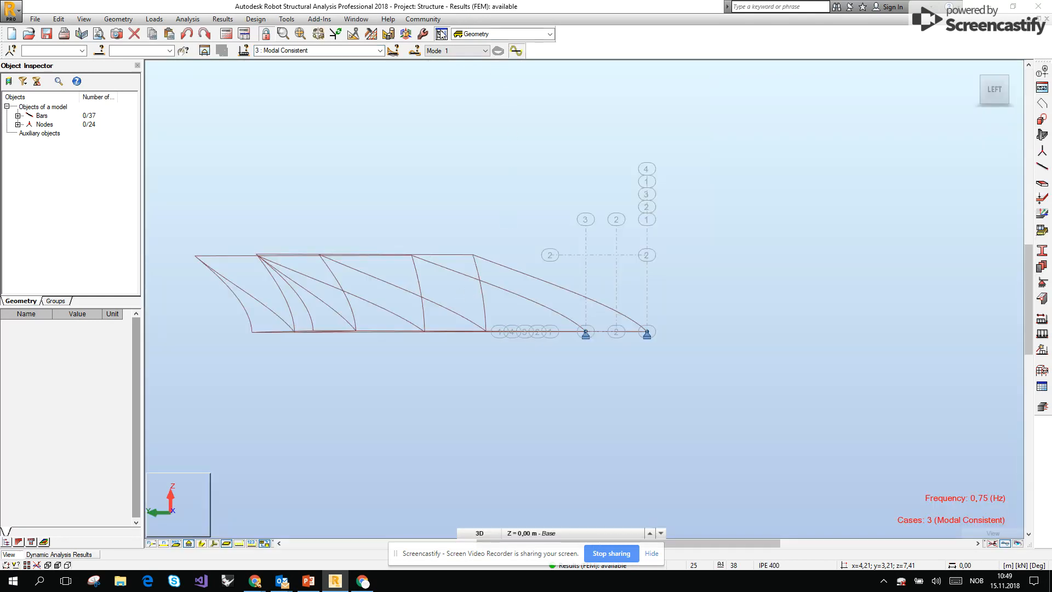
pyautogui.click(461, 51)
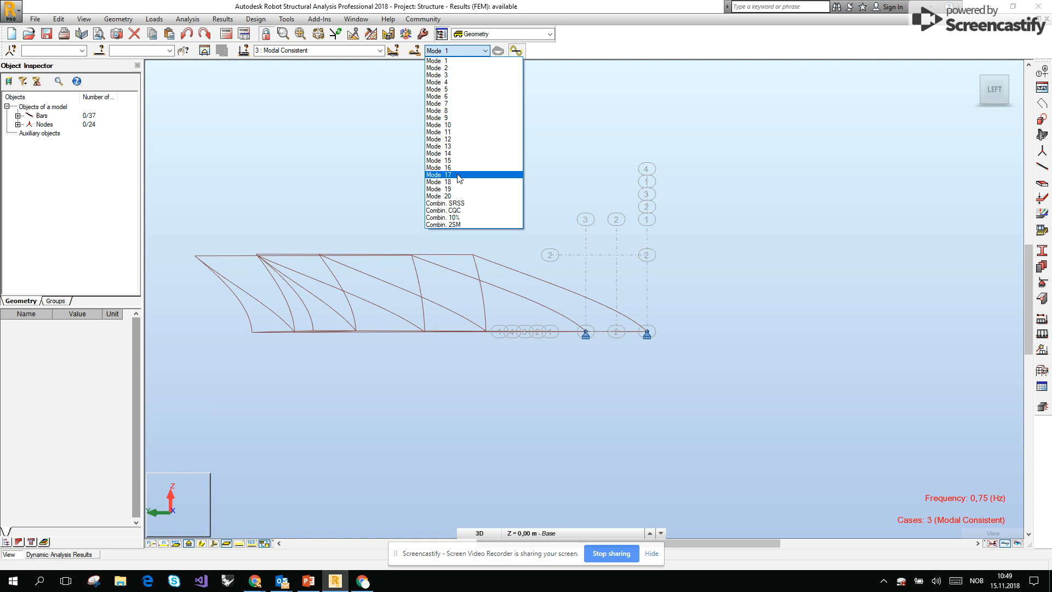
pyautogui.click(457, 174)
pyautogui.click(469, 54)
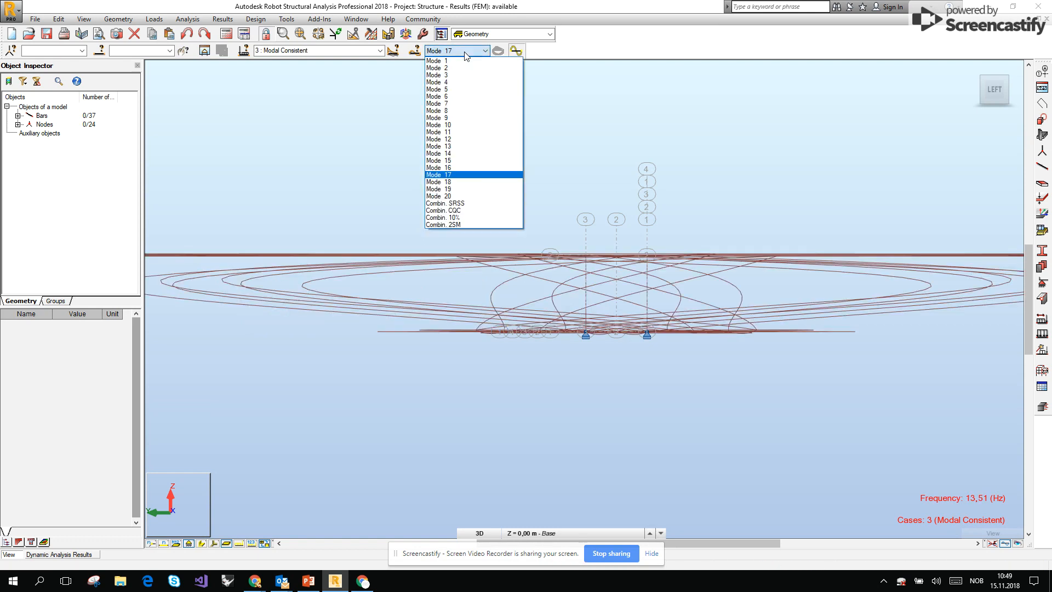
pyautogui.click(451, 189)
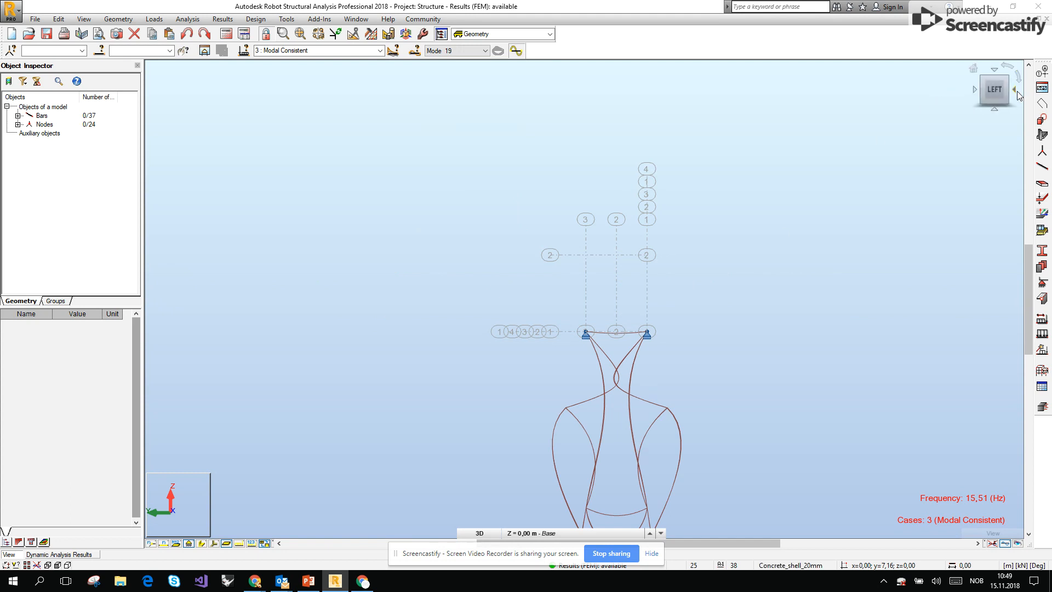
pyautogui.click(1016, 91)
pyautogui.scroll(1, 522, 222)
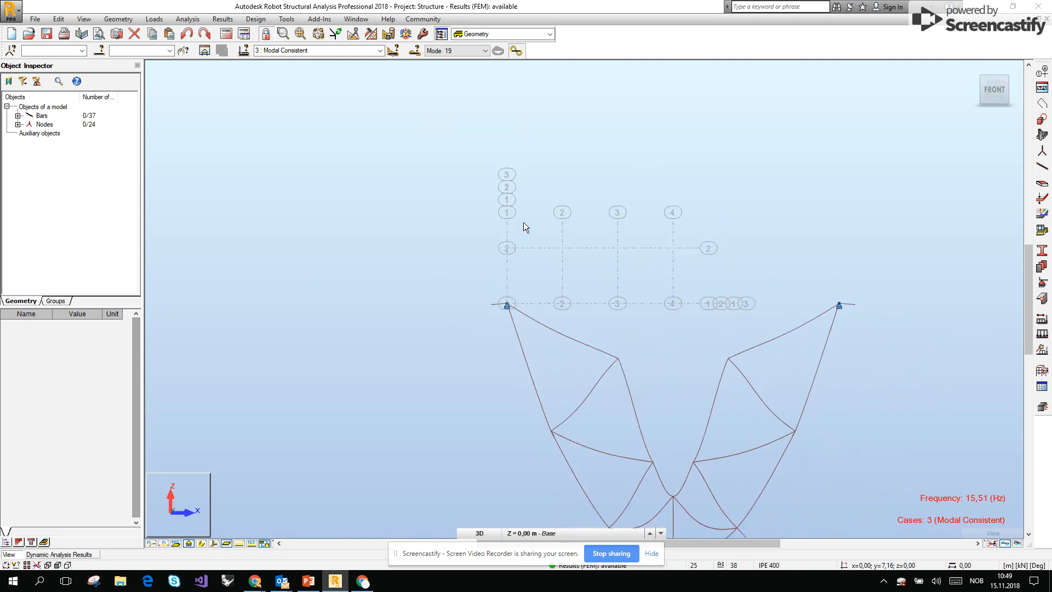
pyautogui.scroll(-1, 527, 216)
# Normalize the deformation diagram scale for mode 19 of the Modal Consistent case and close the diagram settings.
pyautogui.click(218, 20)
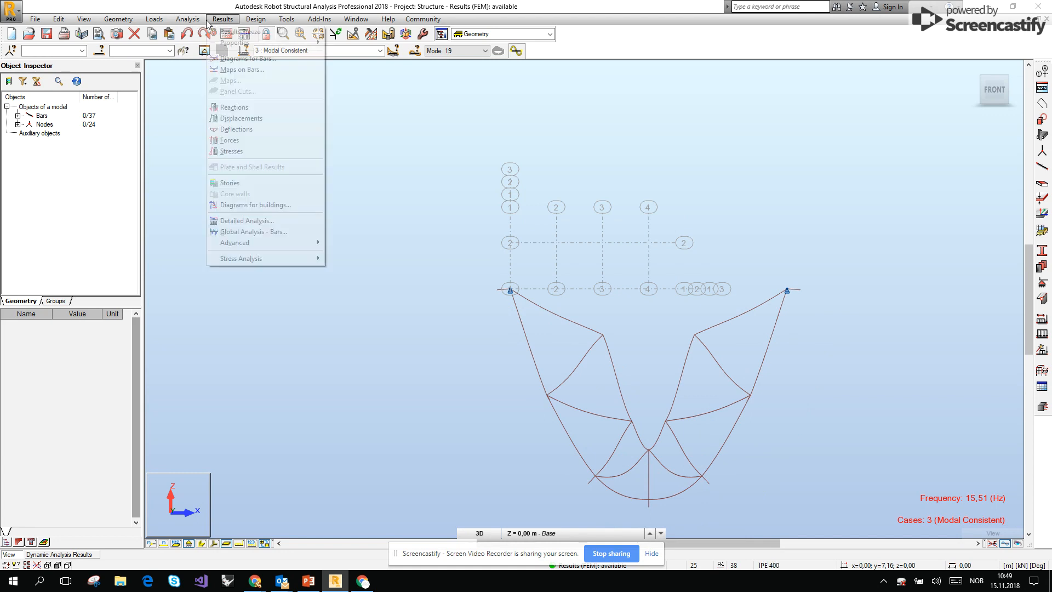
pyautogui.click(246, 58)
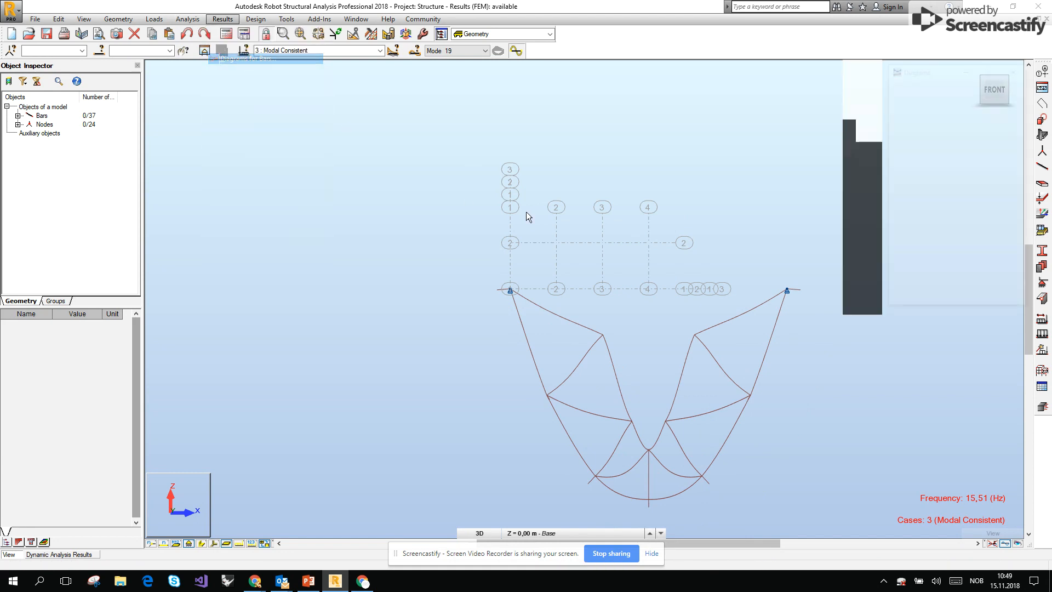
pyautogui.click(936, 86)
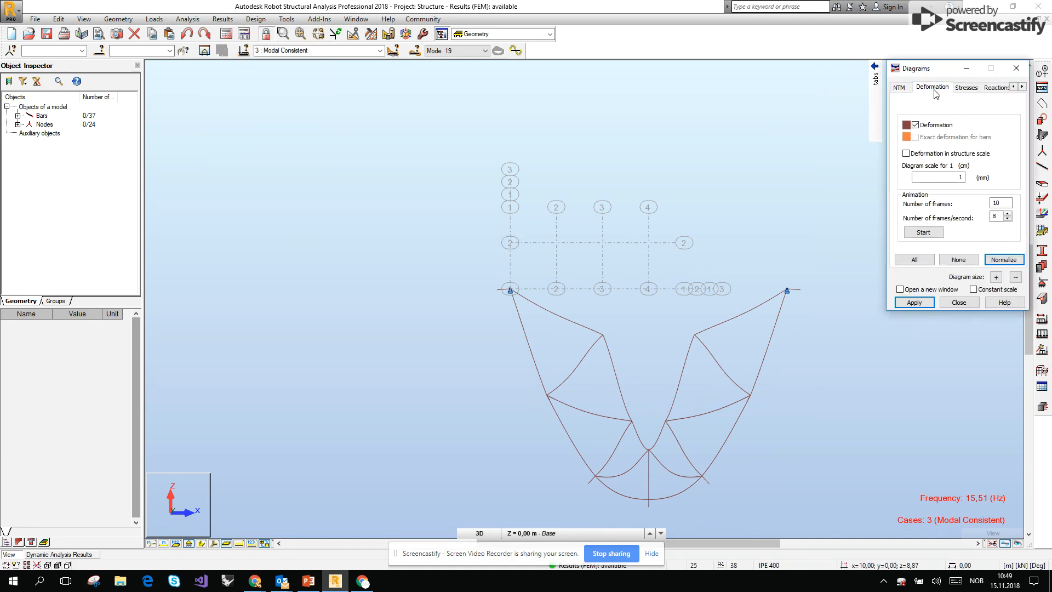
pyautogui.click(1010, 260)
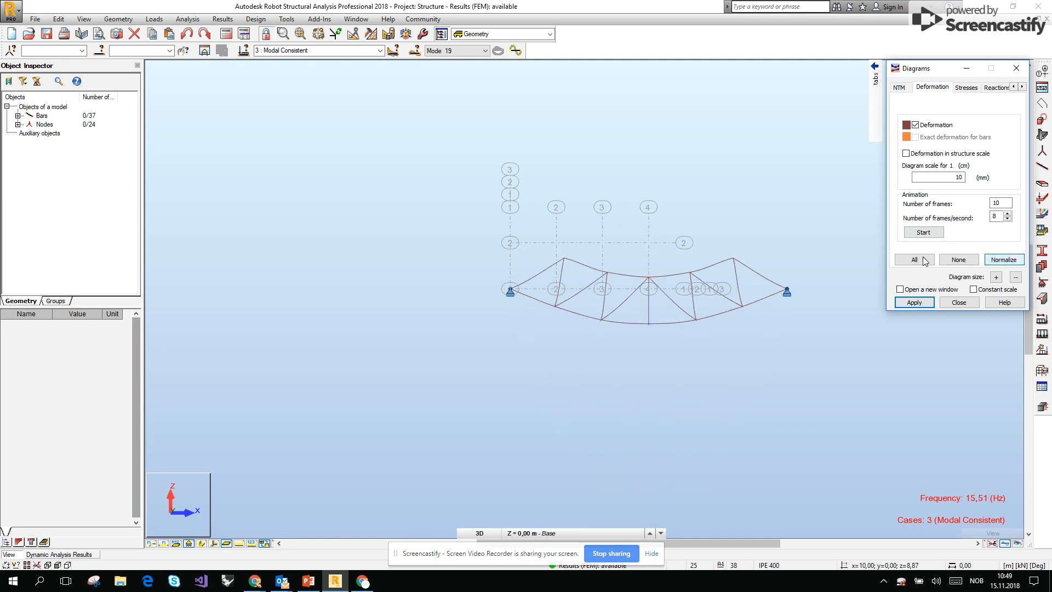
pyautogui.moveTo(702, 207); pyautogui.dragTo(606, 215, button='middle')
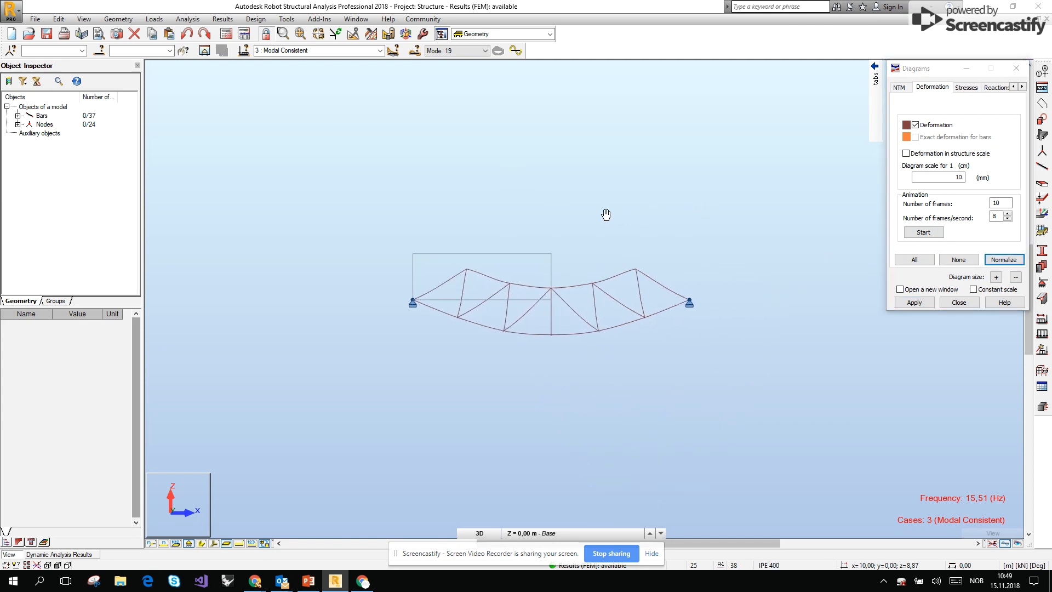
pyautogui.click(1017, 68)
# Examine the mode 19 shape in 3D, and display mode 18 of the Modal Consistent case in the left view.
pyautogui.click(983, 78)
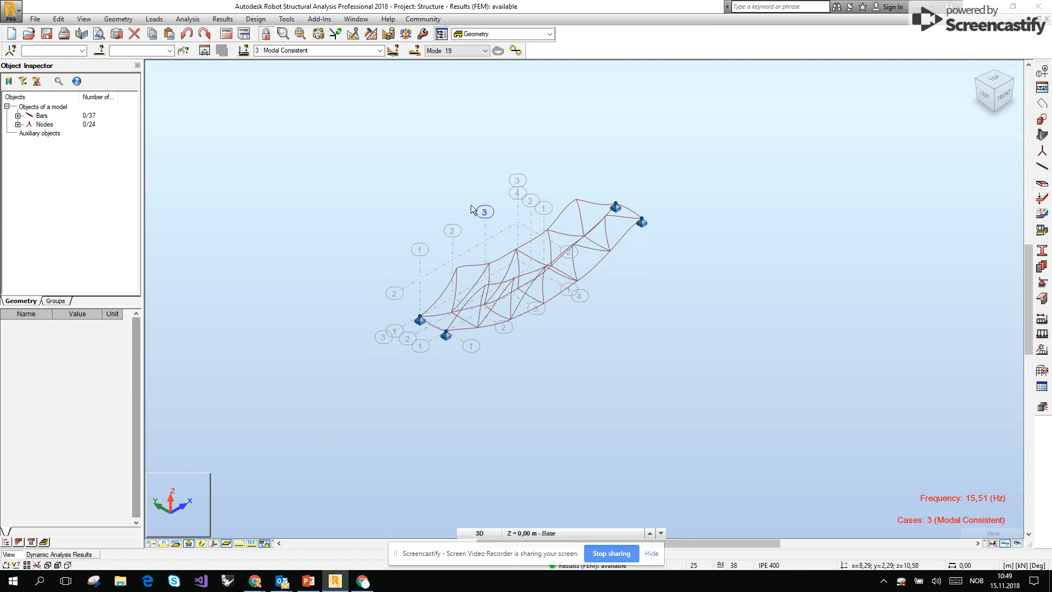
pyautogui.click(485, 51)
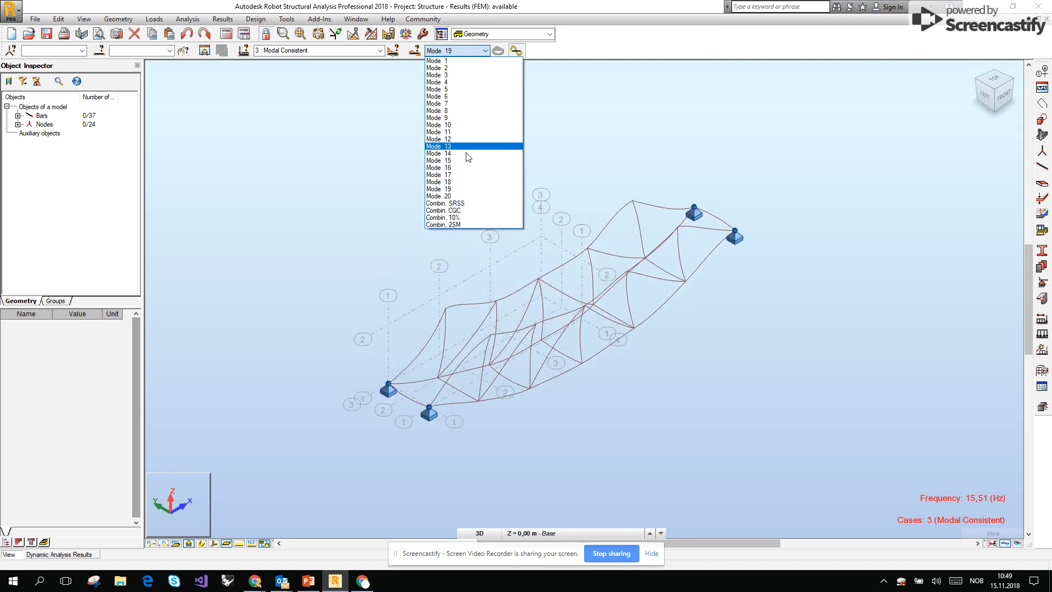
pyautogui.click(465, 188)
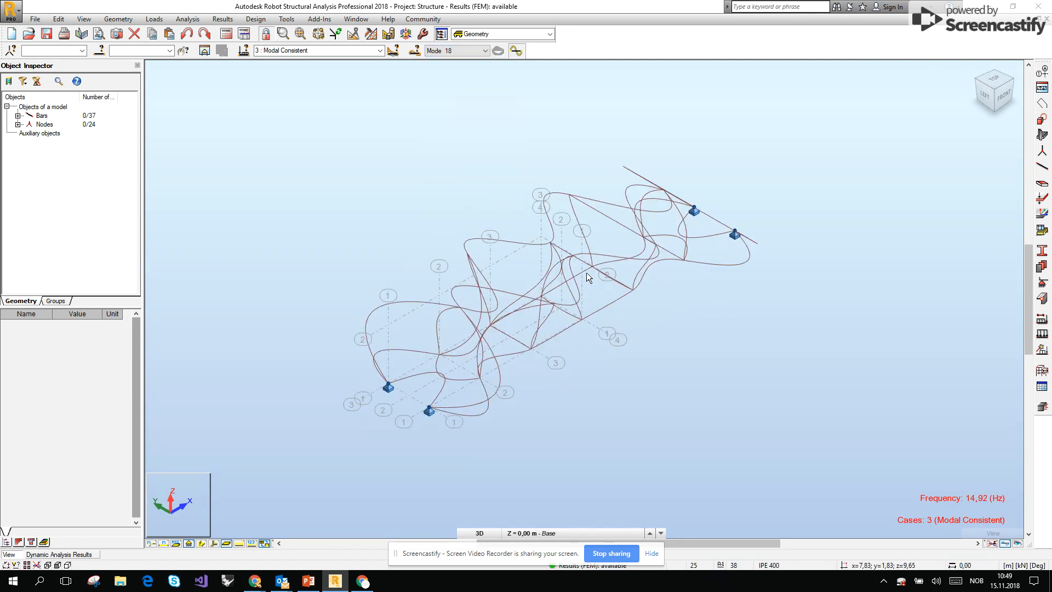
pyautogui.click(991, 103)
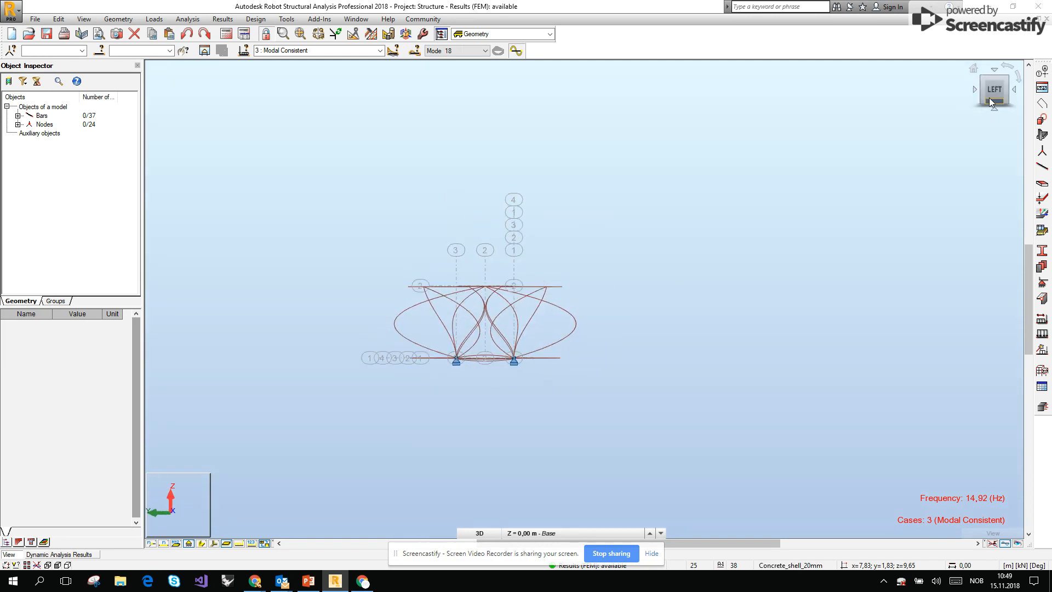
# Return to the 3D view and display the mode 19 shape of the Modal Consistent case.
pyautogui.click(973, 68)
pyautogui.click(465, 50)
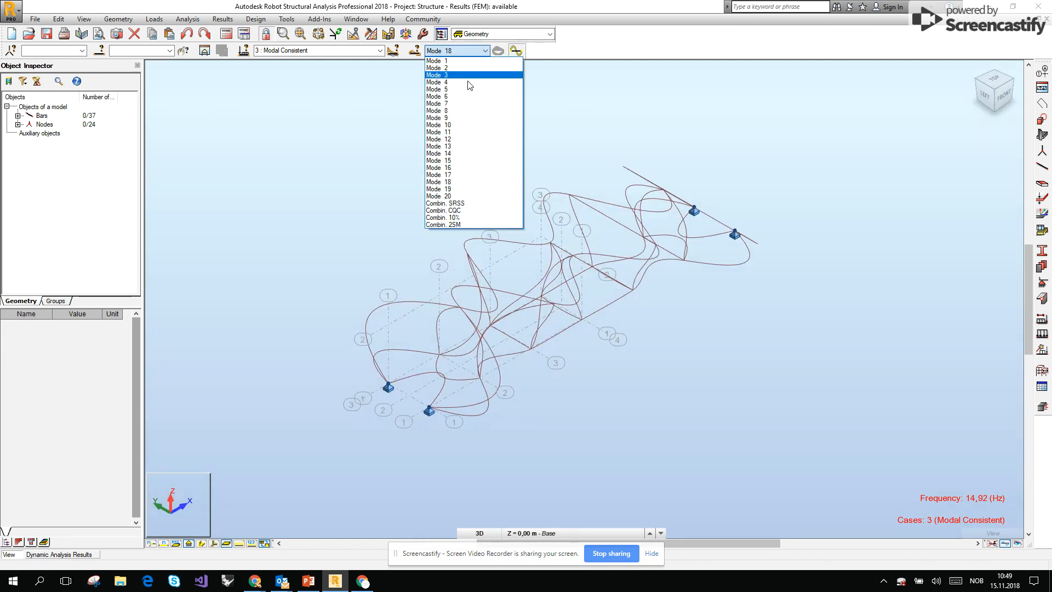
pyautogui.click(465, 189)
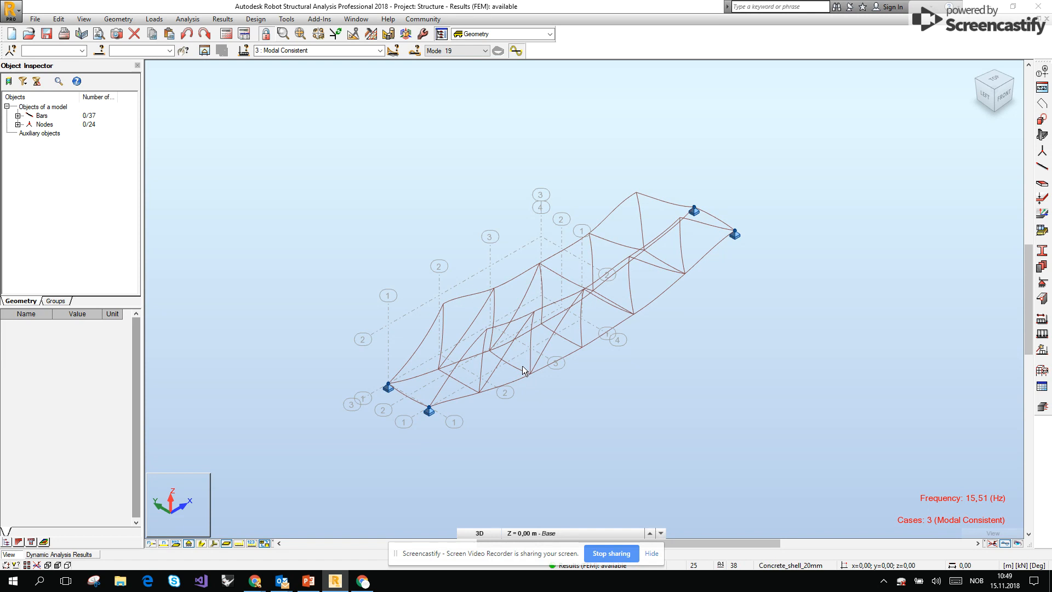
# Display the mode 16 shape of the Modal Lumped case and view it from the front.
pyautogui.click(379, 51)
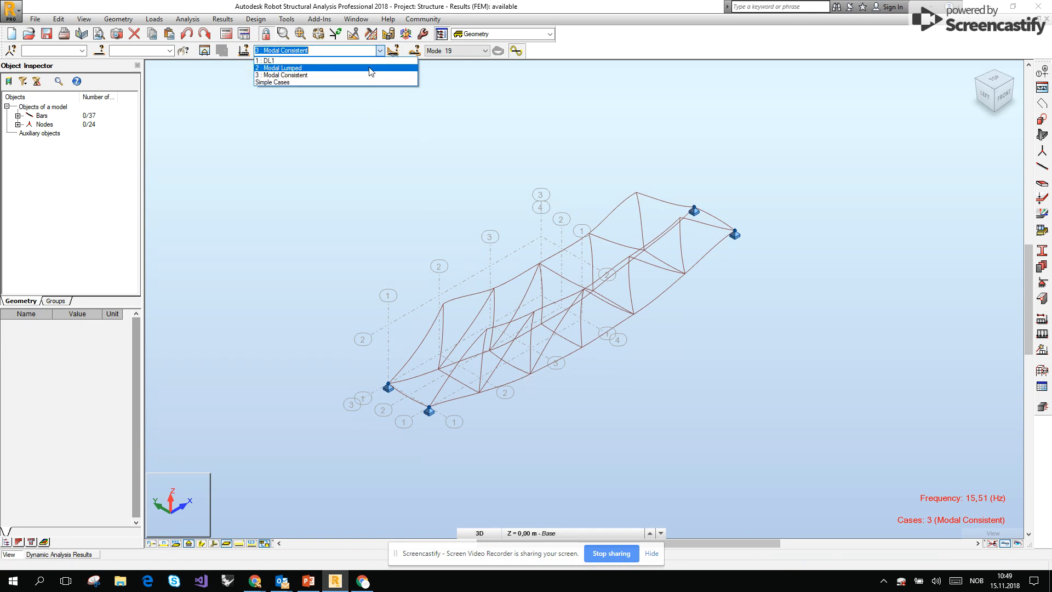
pyautogui.click(371, 68)
pyautogui.click(441, 51)
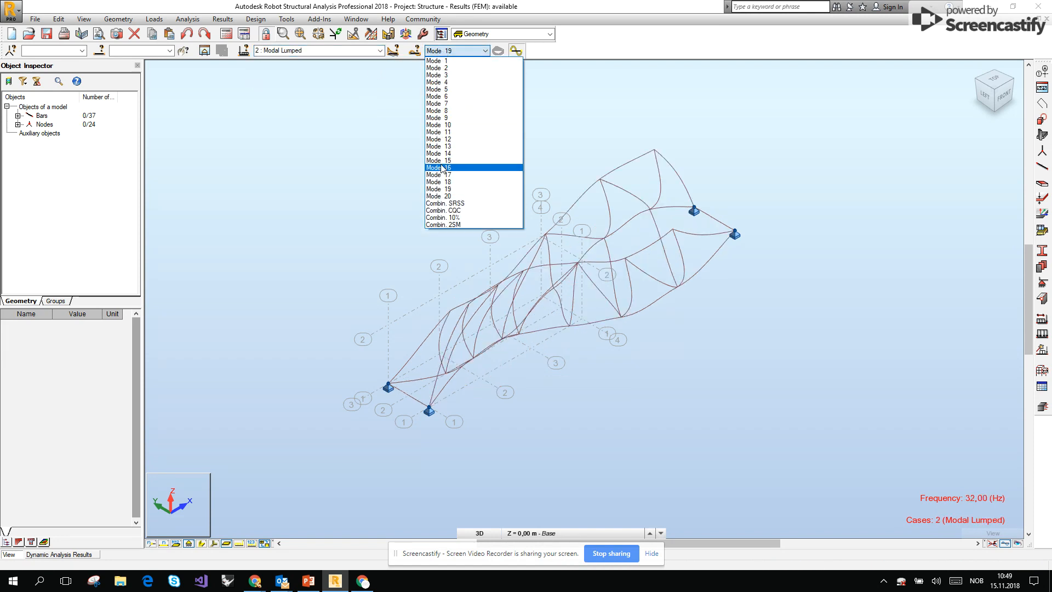
pyautogui.click(442, 167)
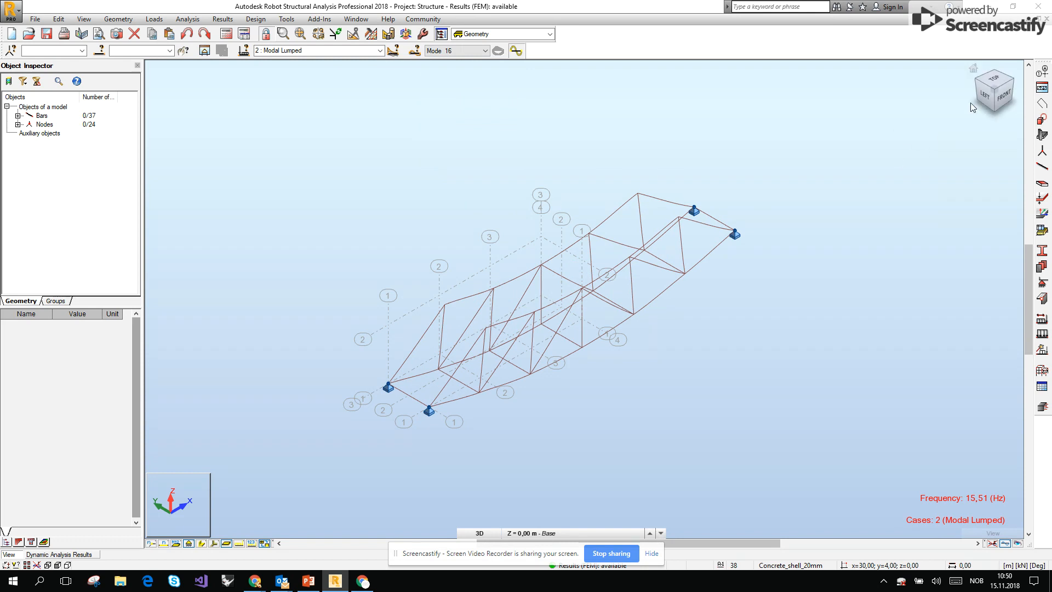
pyautogui.click(1002, 94)
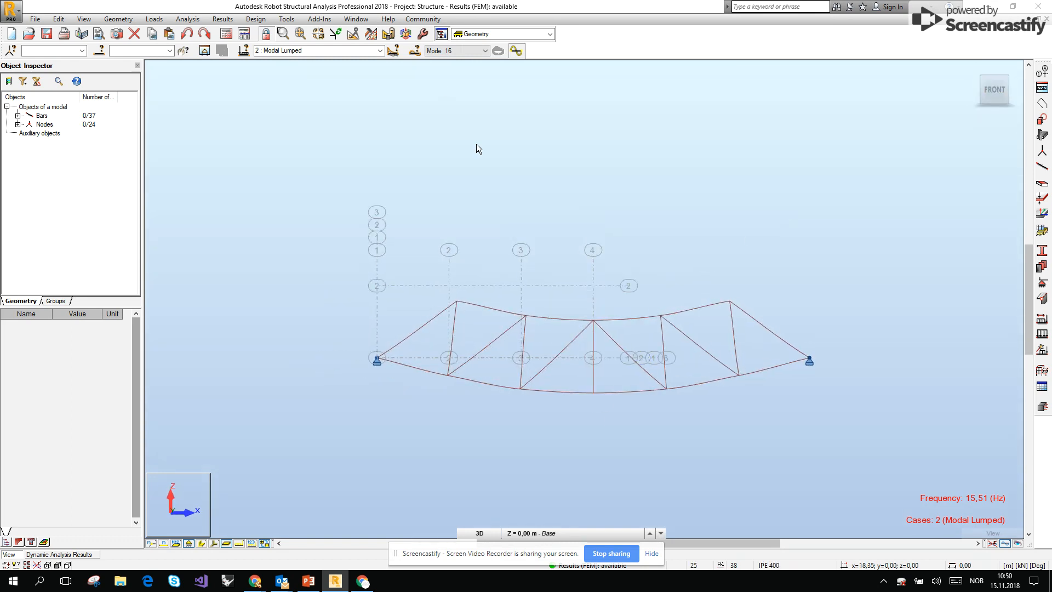
# Compare the Modal Lumped shapes of modes 13, 14 and 15 in the front view, ending on mode 16.
pyautogui.click(454, 50)
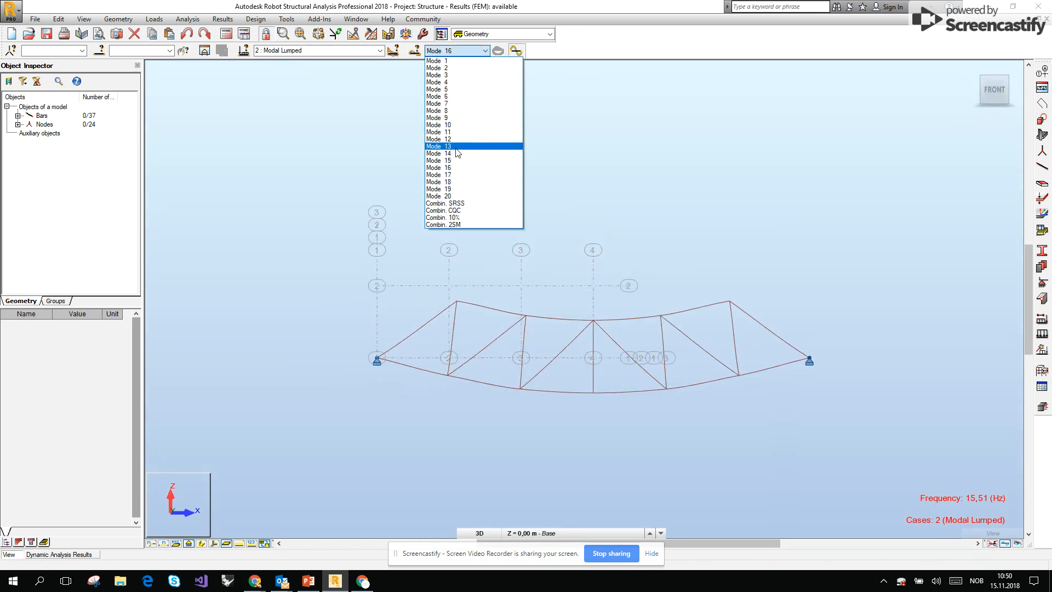
pyautogui.click(455, 147)
pyautogui.click(459, 50)
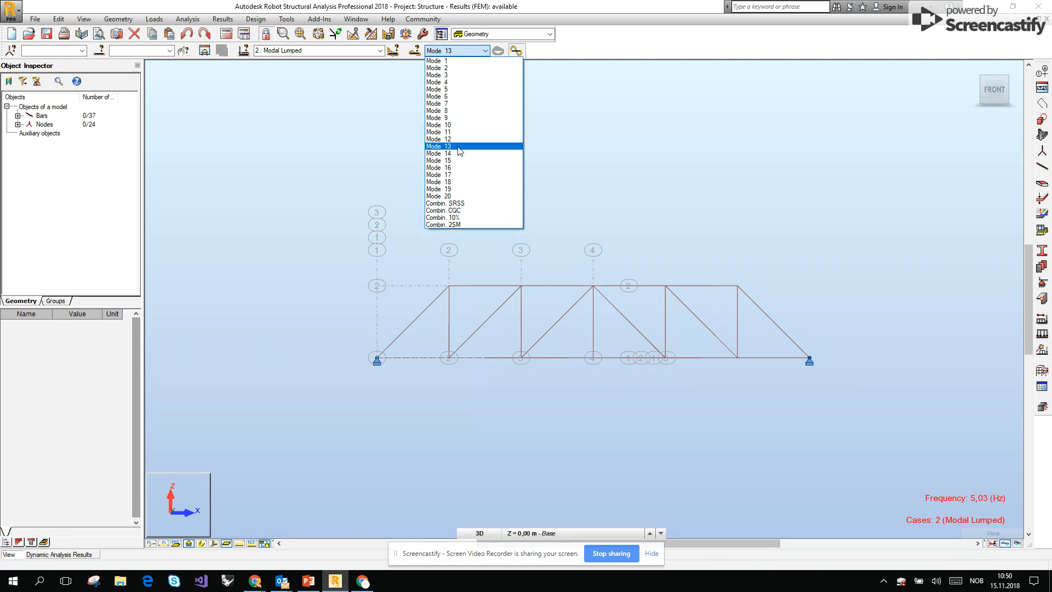
pyautogui.click(457, 153)
pyautogui.click(459, 51)
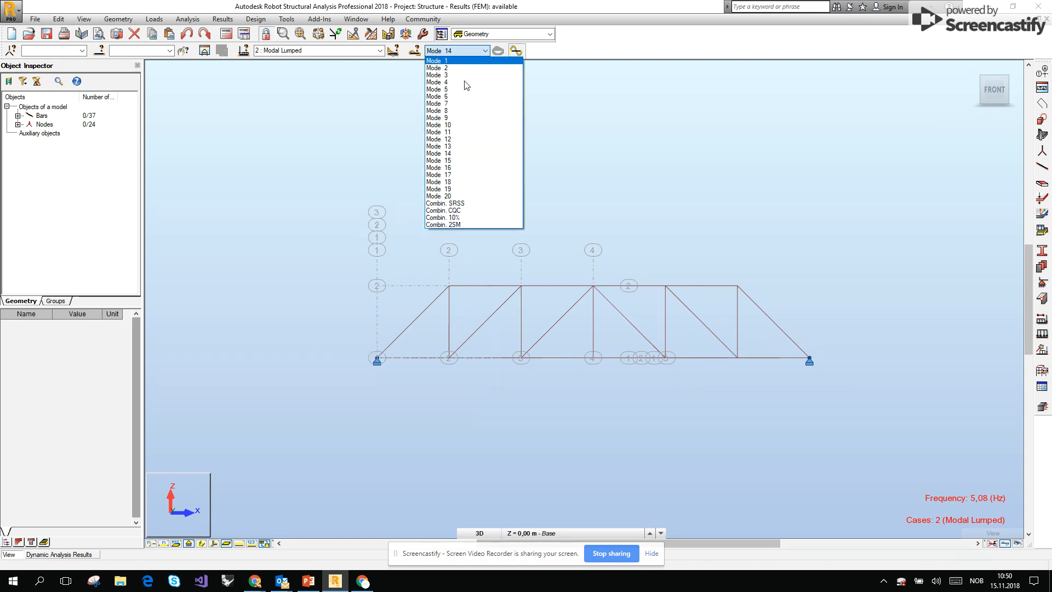
pyautogui.click(467, 161)
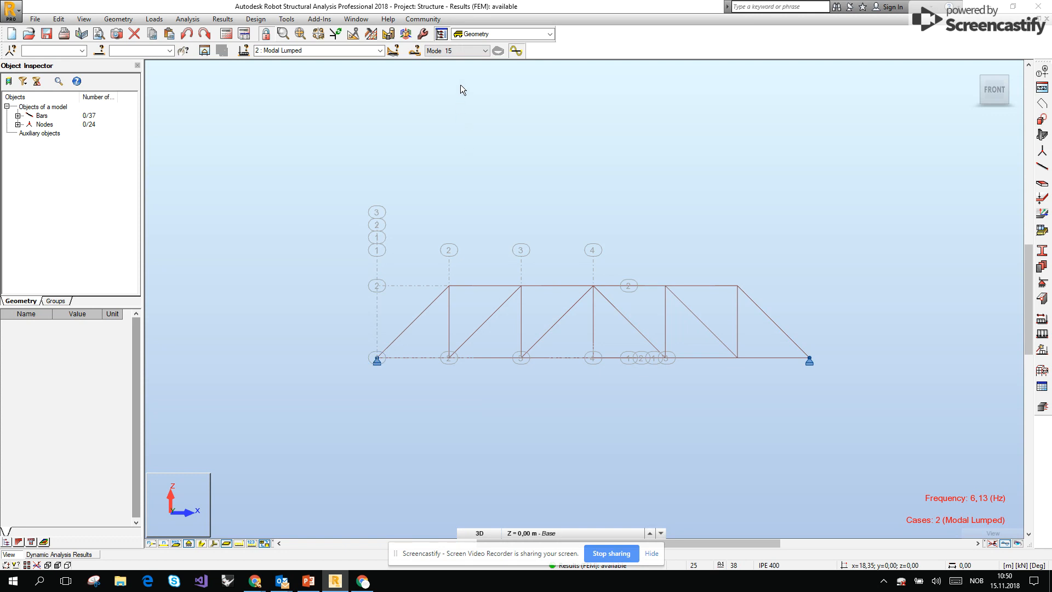
pyautogui.click(459, 50)
pyautogui.click(465, 168)
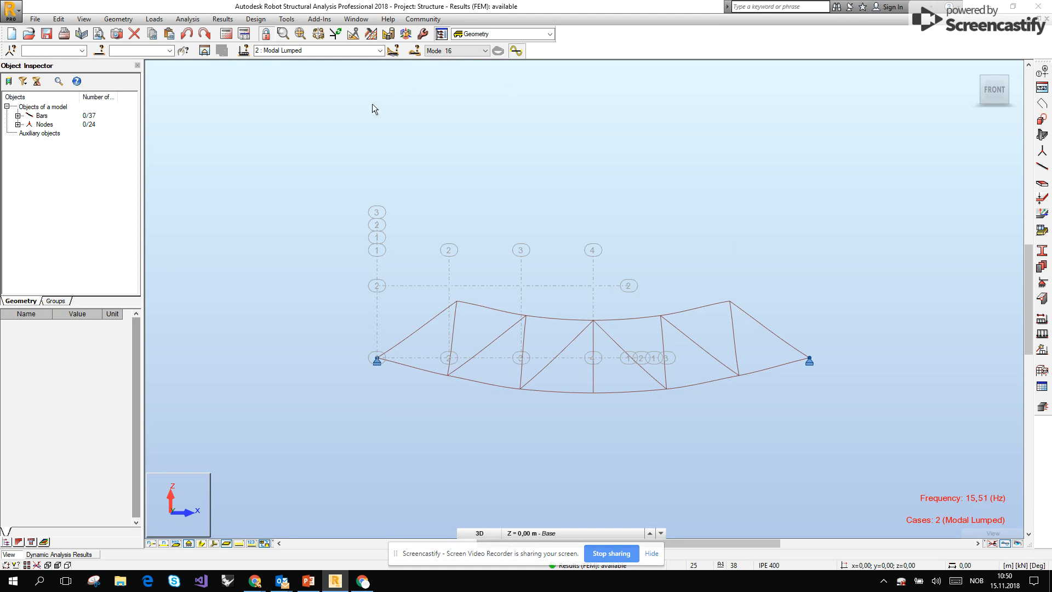
# Show the dynamic analysis results table and switch its listing from Modal Lumped to the Modal Consistent case.
pyautogui.click(75, 554)
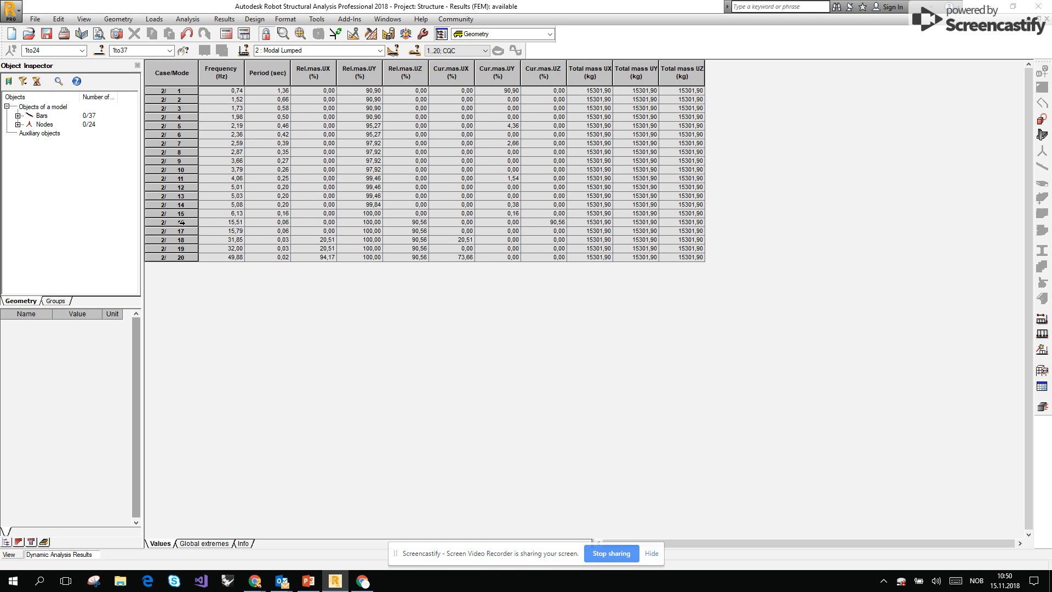
pyautogui.click(483, 51)
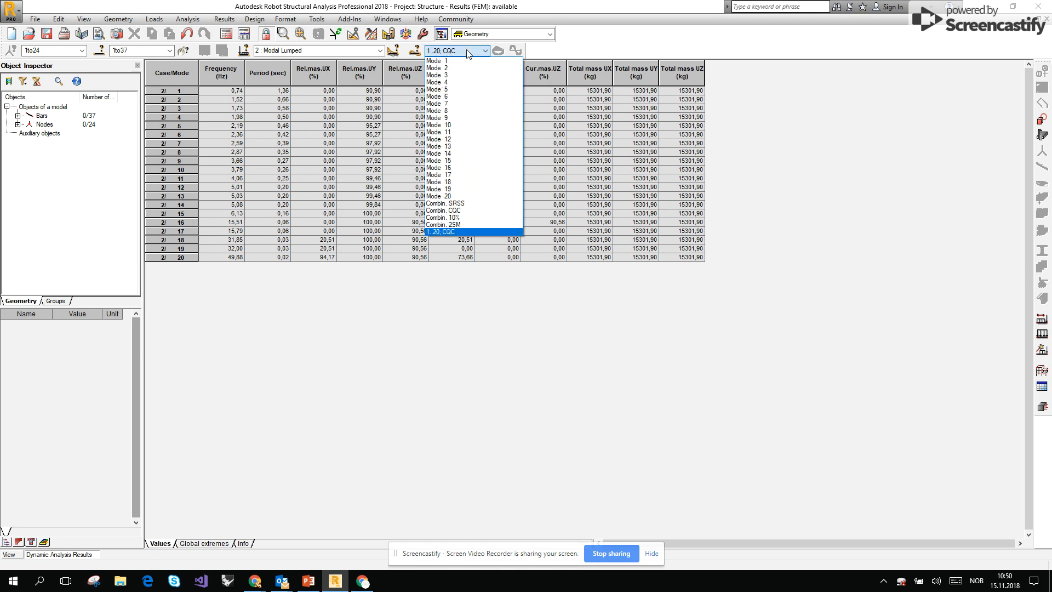
pyautogui.click(362, 50)
pyautogui.click(380, 50)
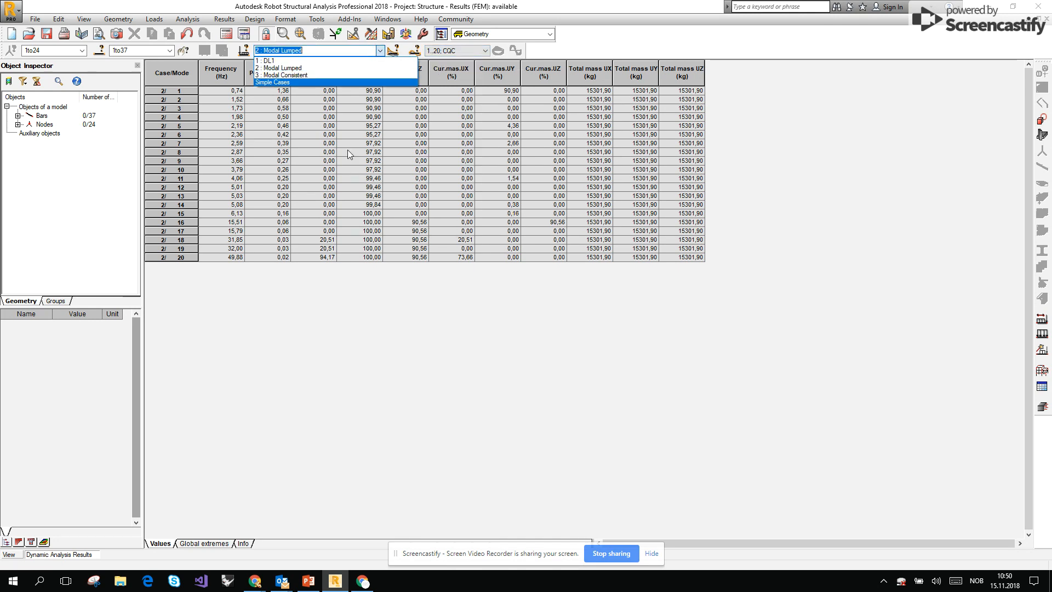
pyautogui.click(344, 75)
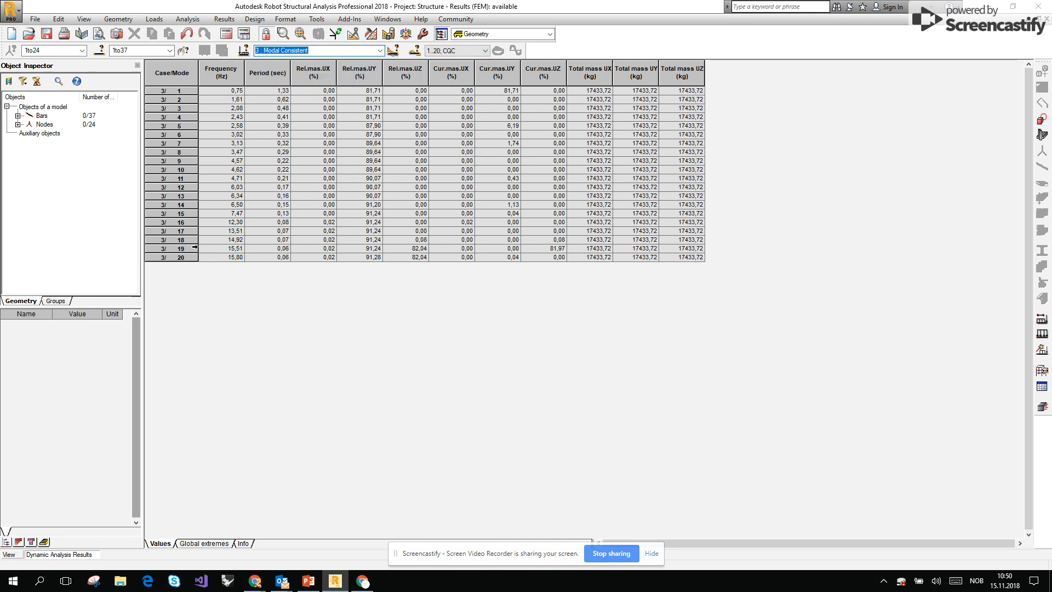
# Highlight the mode 19 row in the results table, keeping Modal Consistent as the listed case.
pyautogui.click(192, 250)
pyautogui.click(187, 249)
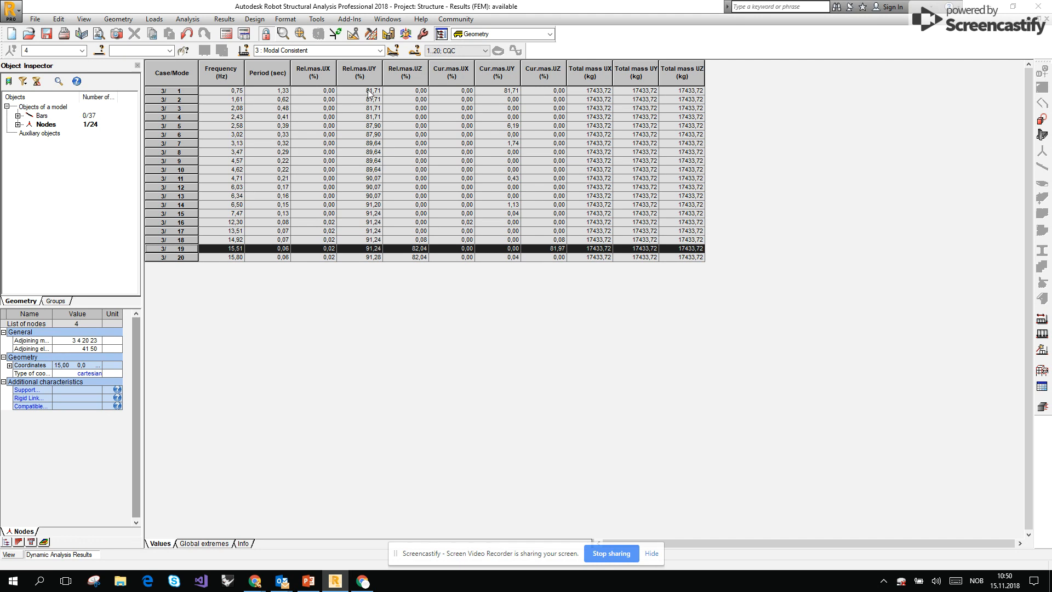
pyautogui.click(382, 50)
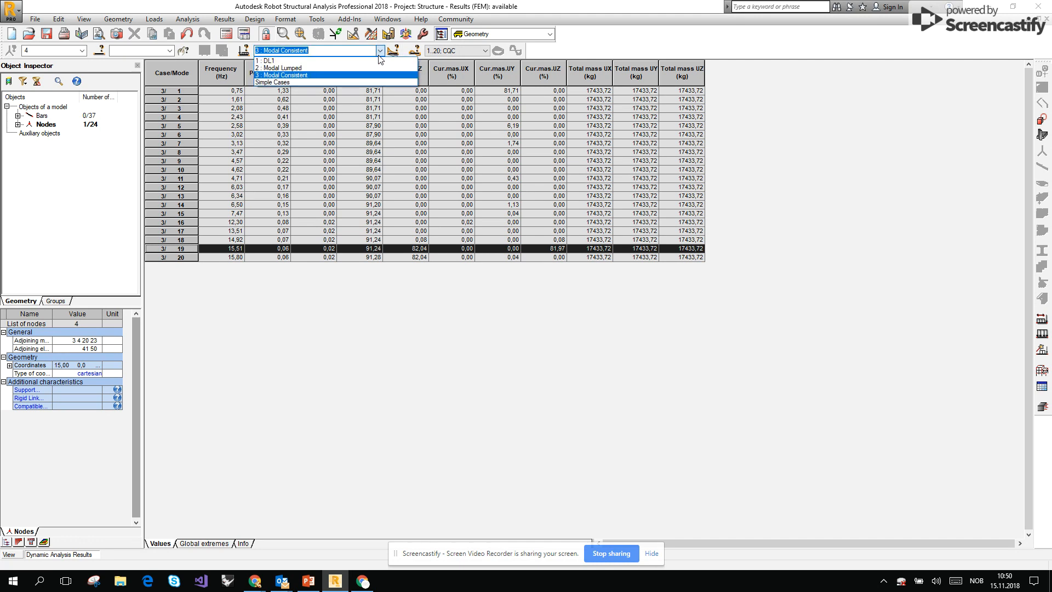
pyautogui.click(377, 76)
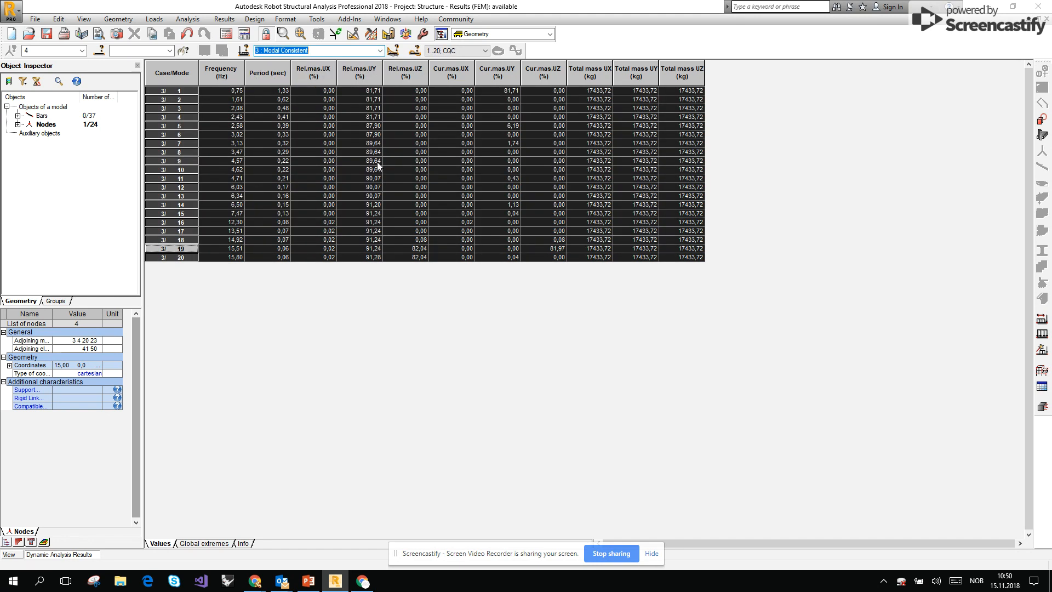
pyautogui.click(176, 249)
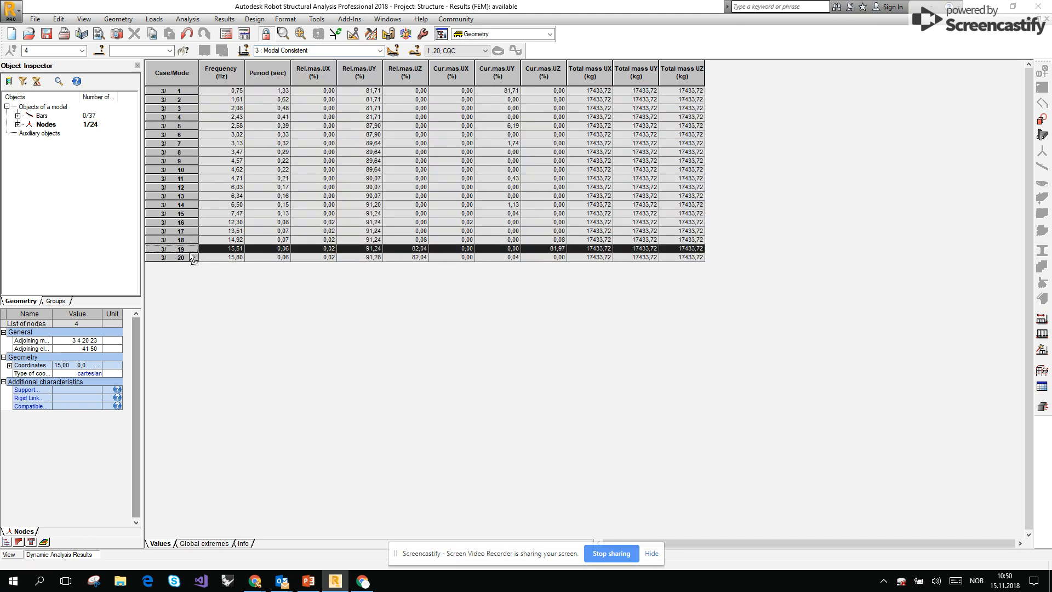